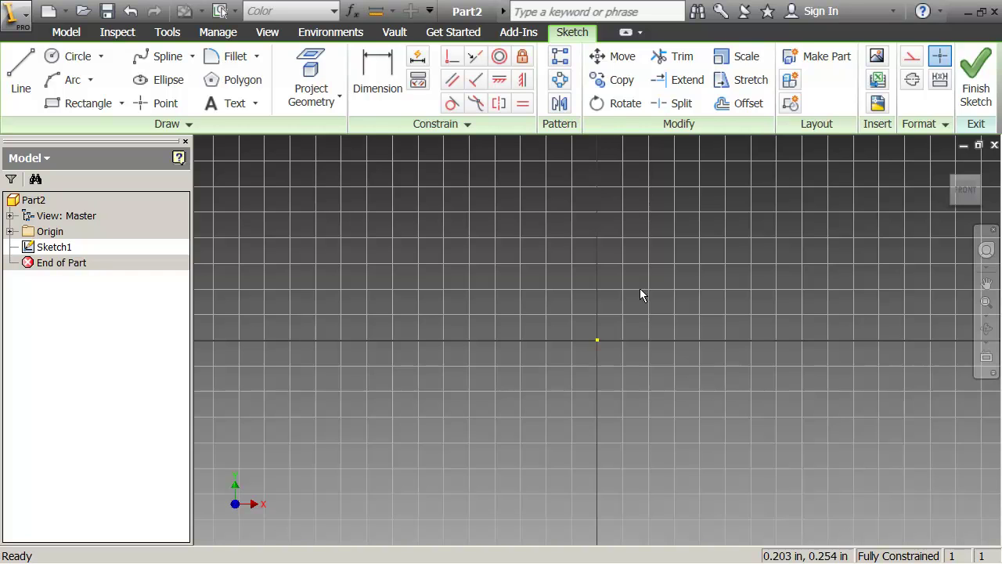
# Expand the Origin folder and highlight the XY Plane and the centre point to examine where the sketch lies.
pyautogui.moveTo(640, 295)
pyautogui.mouseDown(button='middle')
pyautogui.moveTo(563, 300)
pyautogui.moveTo(508, 329)
pyautogui.mouseUp(button='middle')
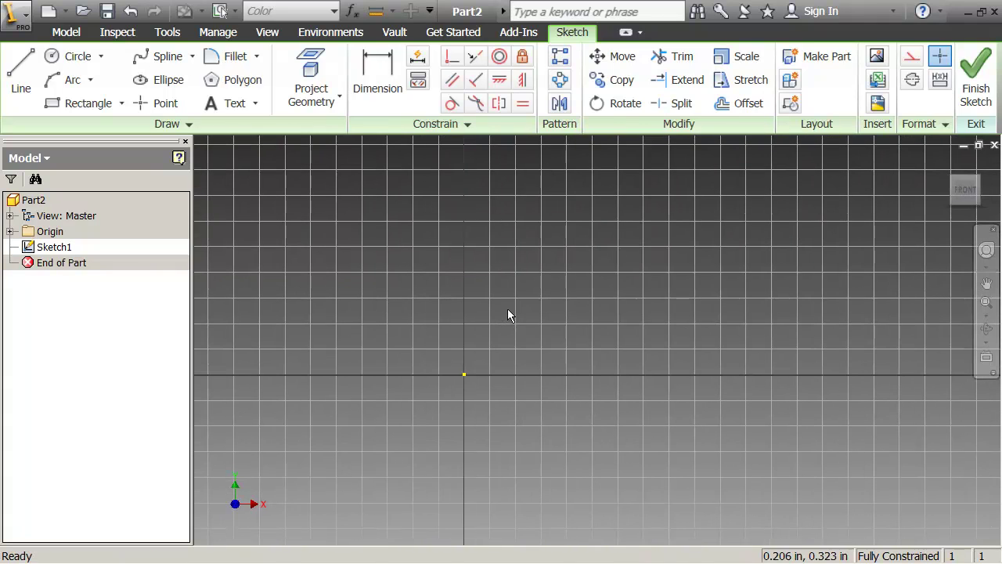
pyautogui.click(9, 232)
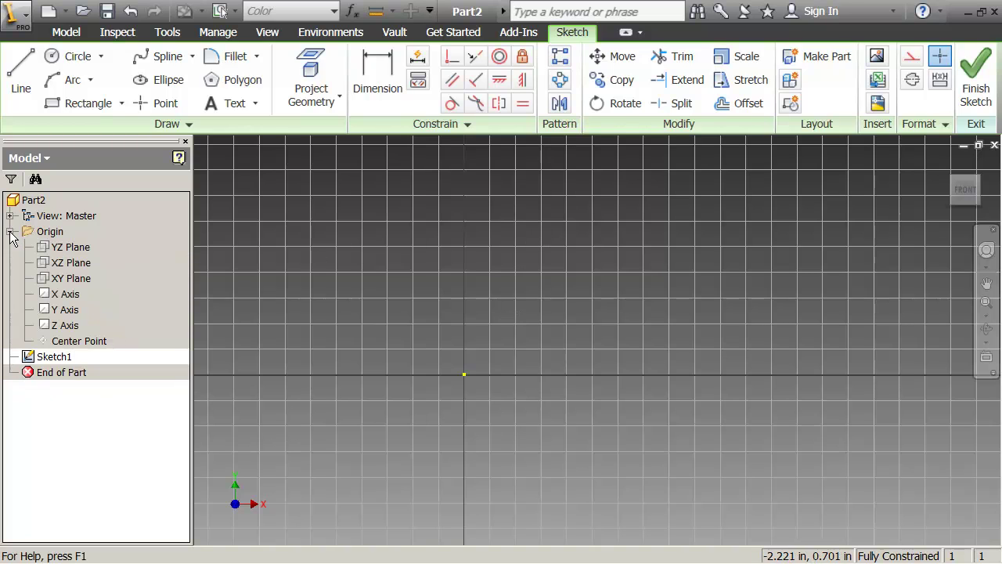
pyautogui.click(62, 279)
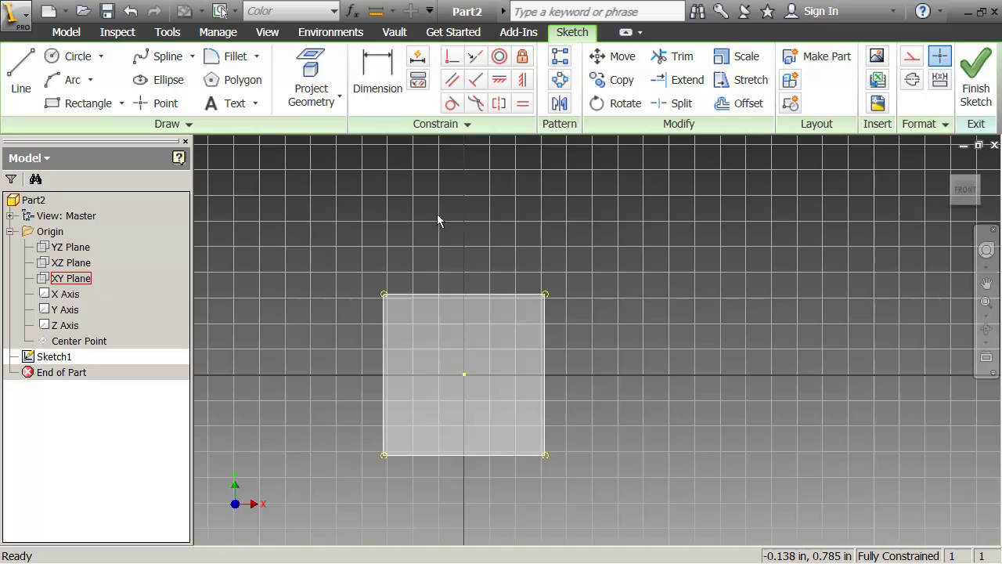
pyautogui.click(386, 224)
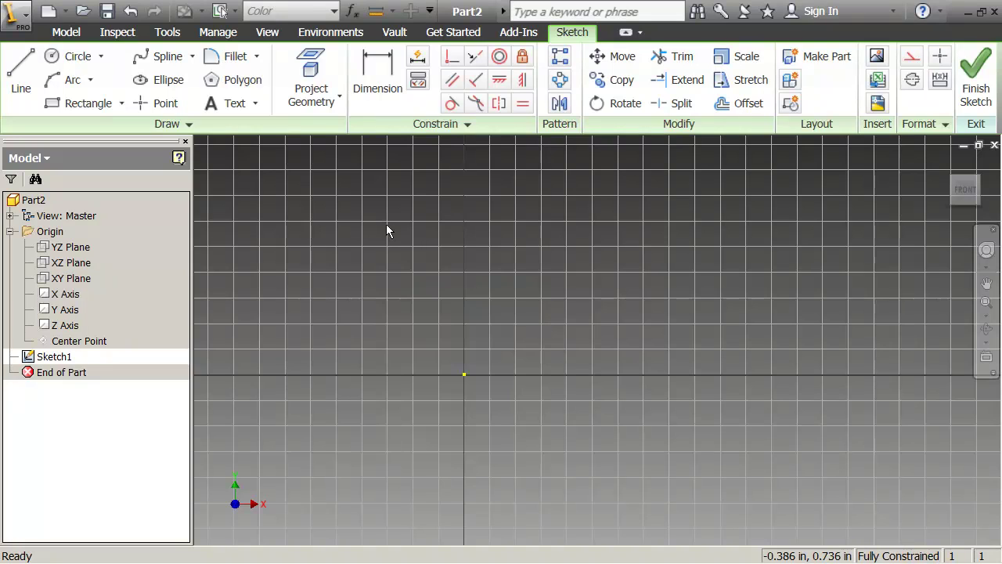
pyautogui.scroll(1, 485, 313)
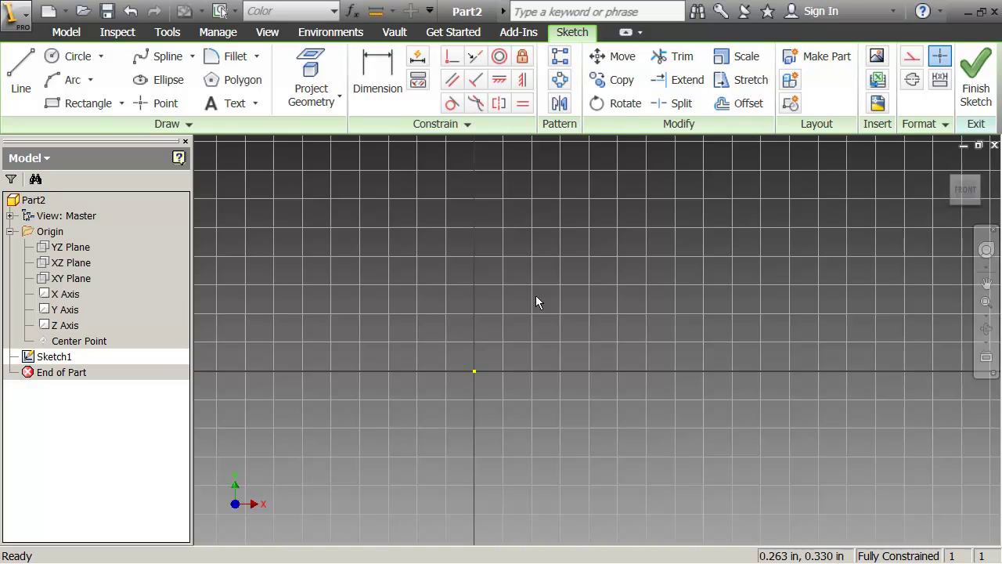
pyautogui.click(475, 369)
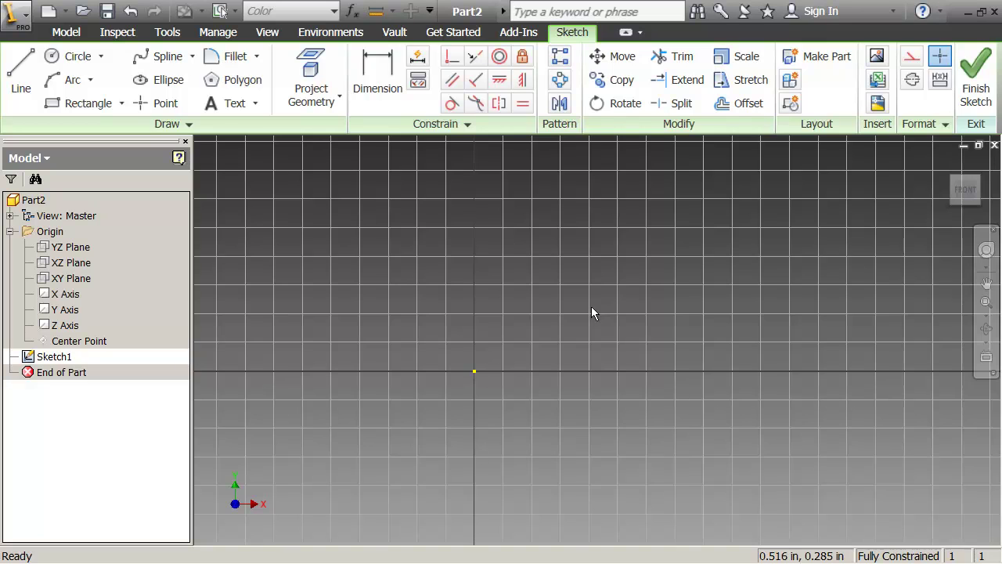
# Draw a closed L-shaped profile from the origin with horizontal and vertical lines, about 1.38 in wide and 0.77 in tall.
pyautogui.click(21, 78)
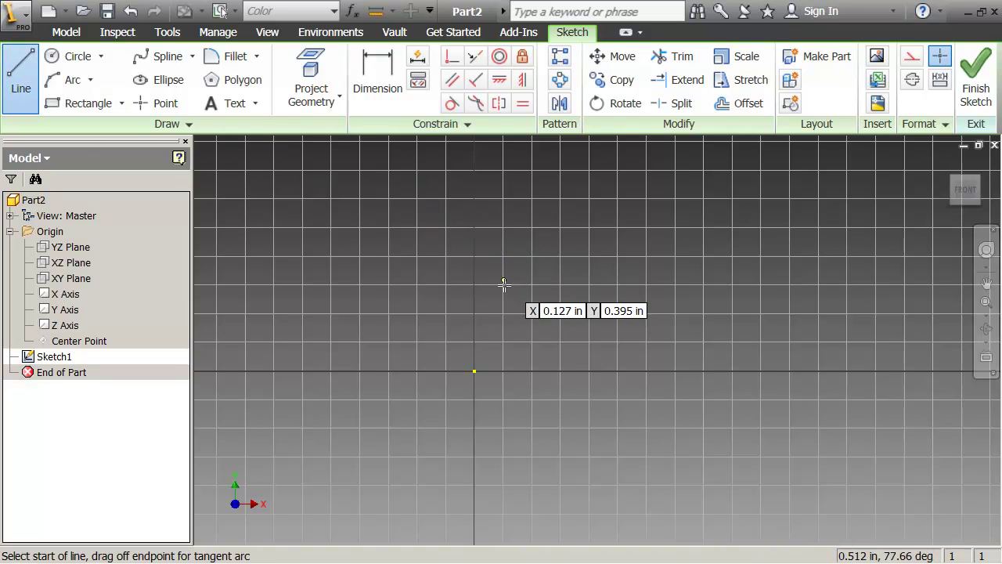
pyautogui.click(475, 370)
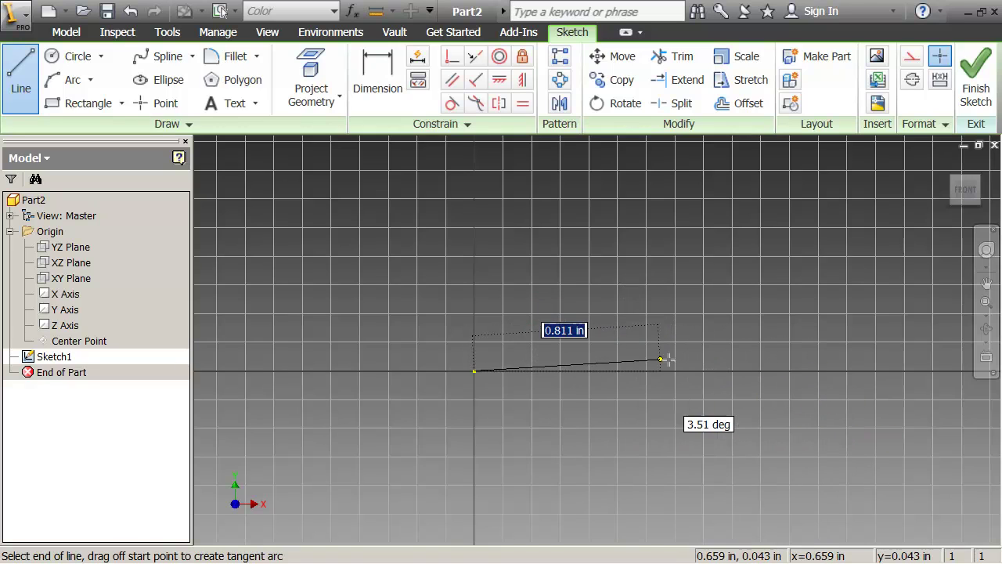
pyautogui.click(791, 372)
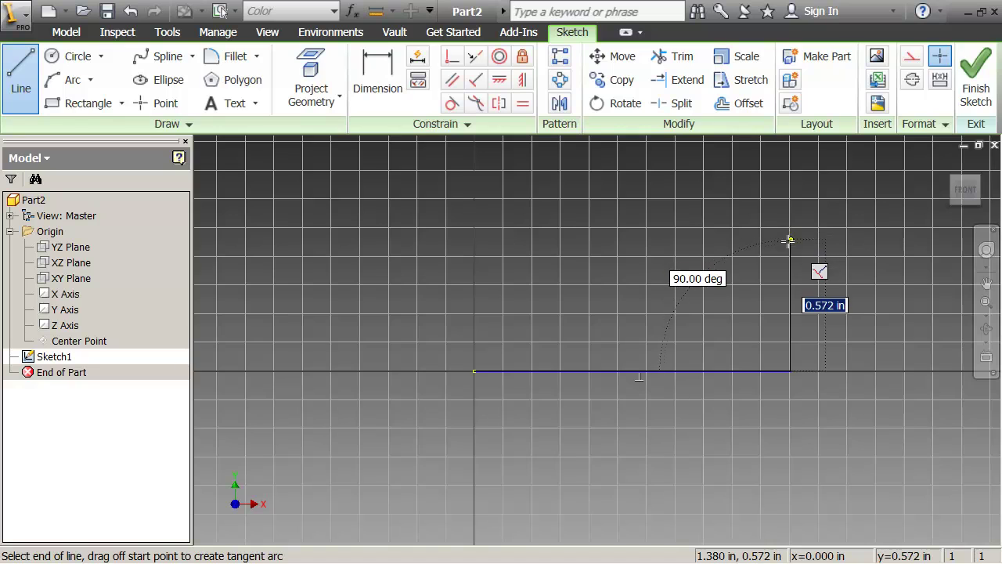
pyautogui.click(791, 305)
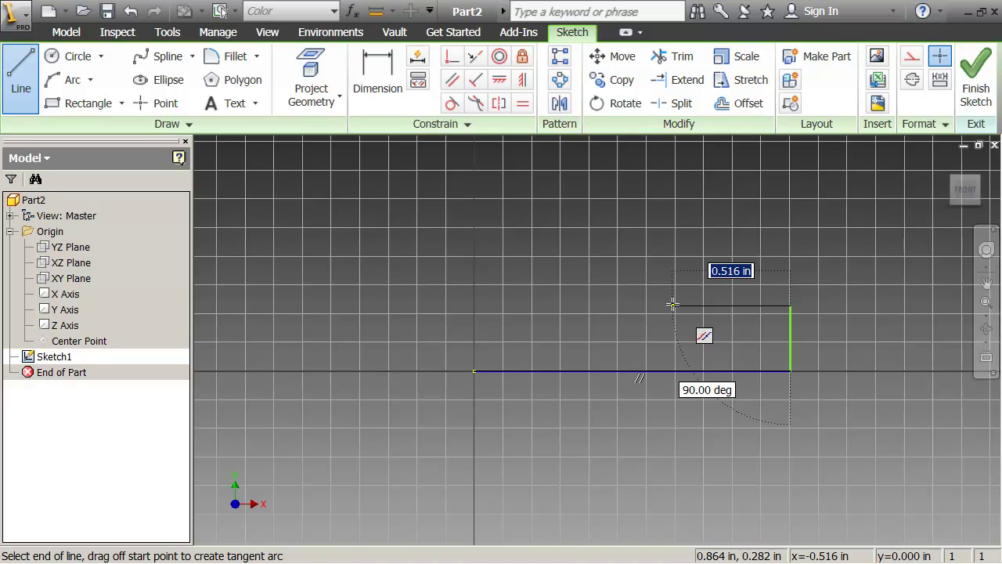
pyautogui.click(603, 305)
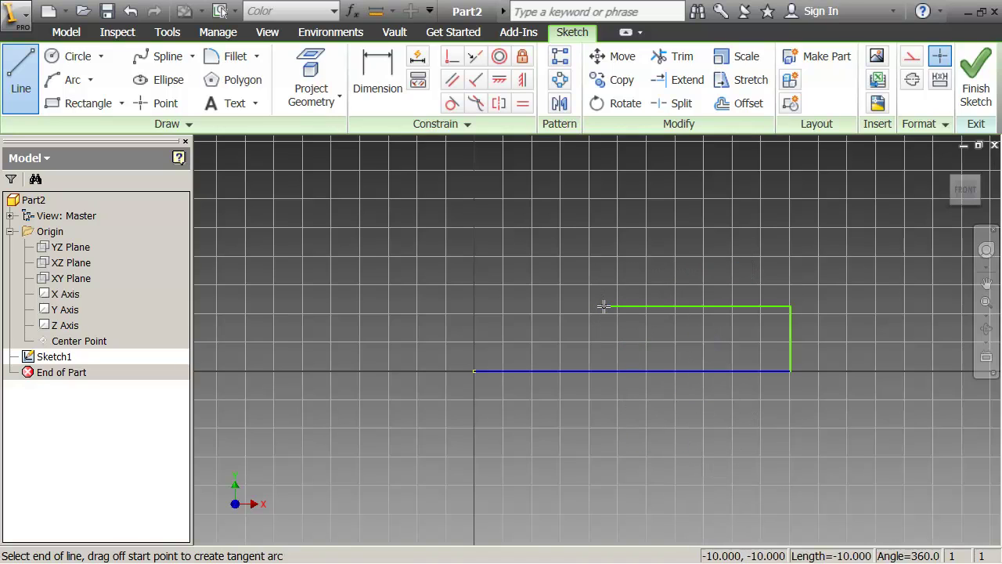
pyautogui.click(603, 194)
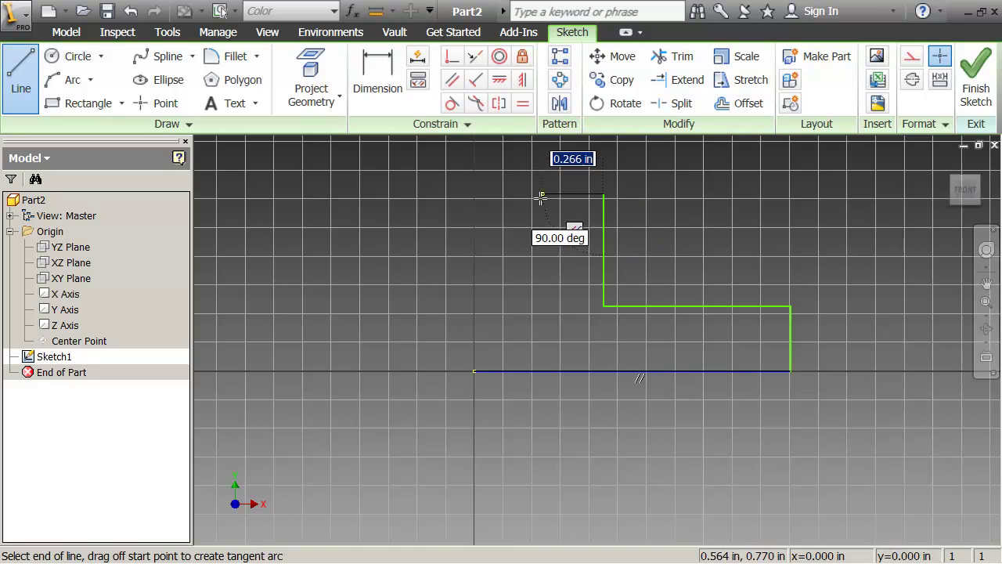
pyautogui.click(473, 195)
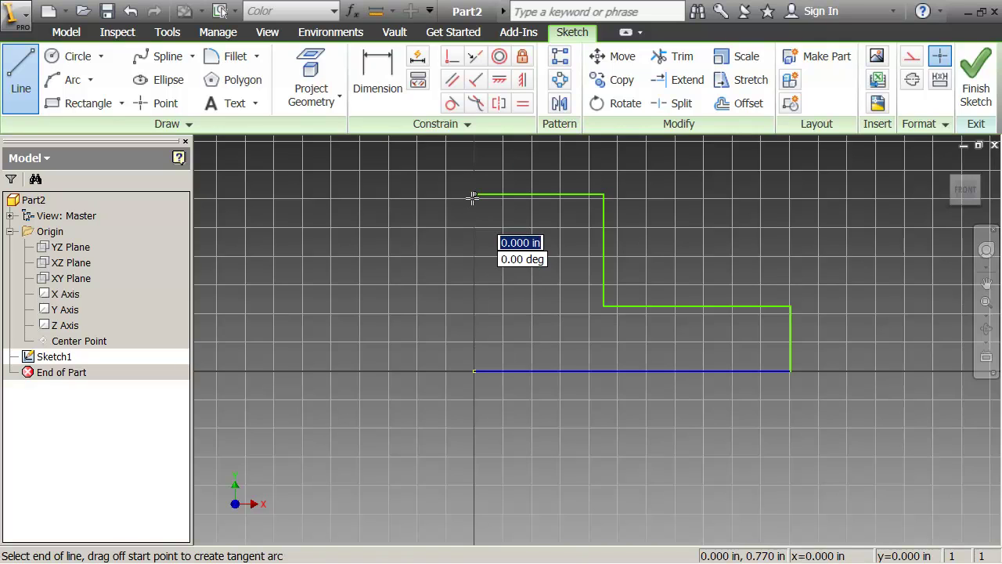
pyautogui.click(475, 371)
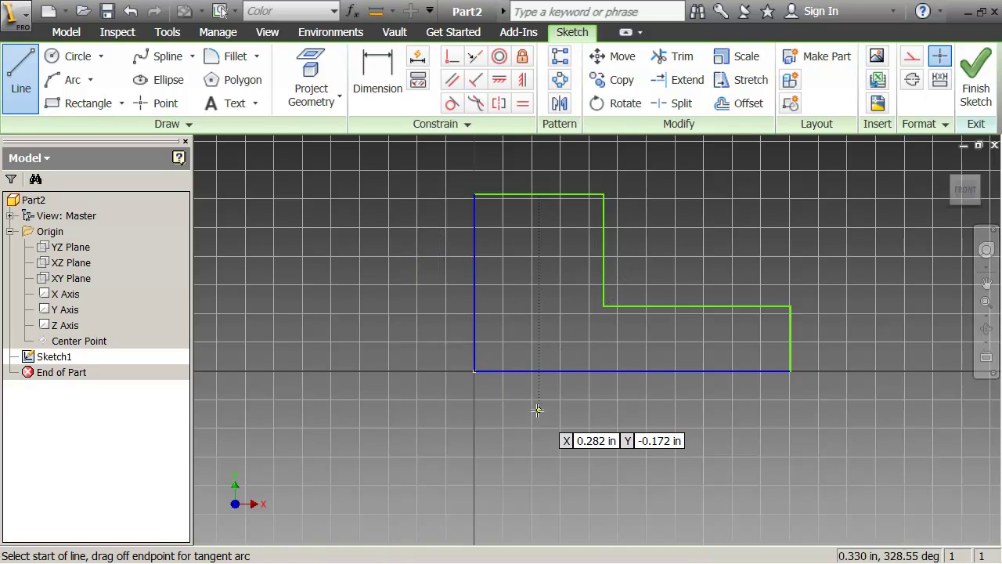
pyautogui.press('Escape')
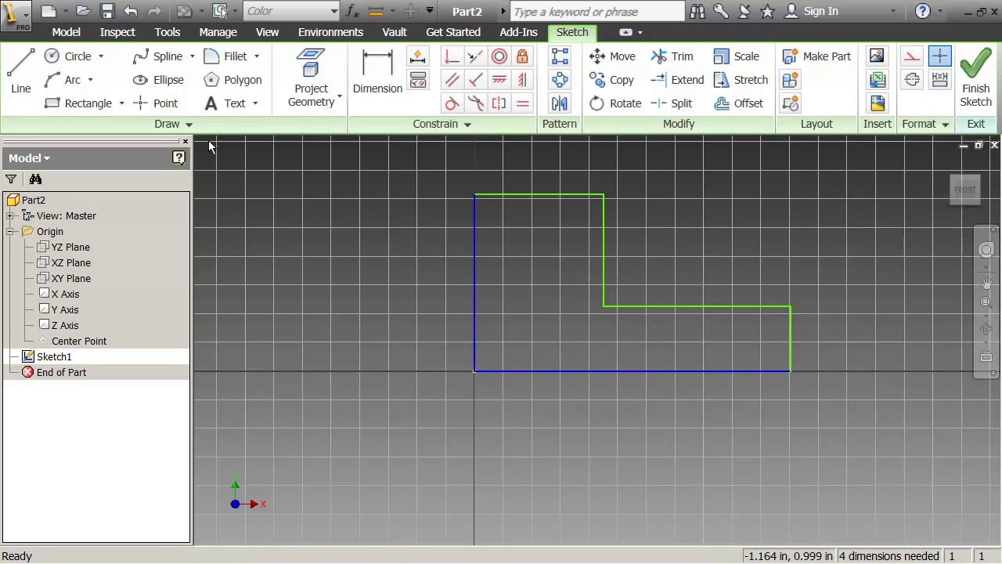
# Undo all the lines of the L-shaped profile until the sketch is empty.
pyautogui.click(131, 12)
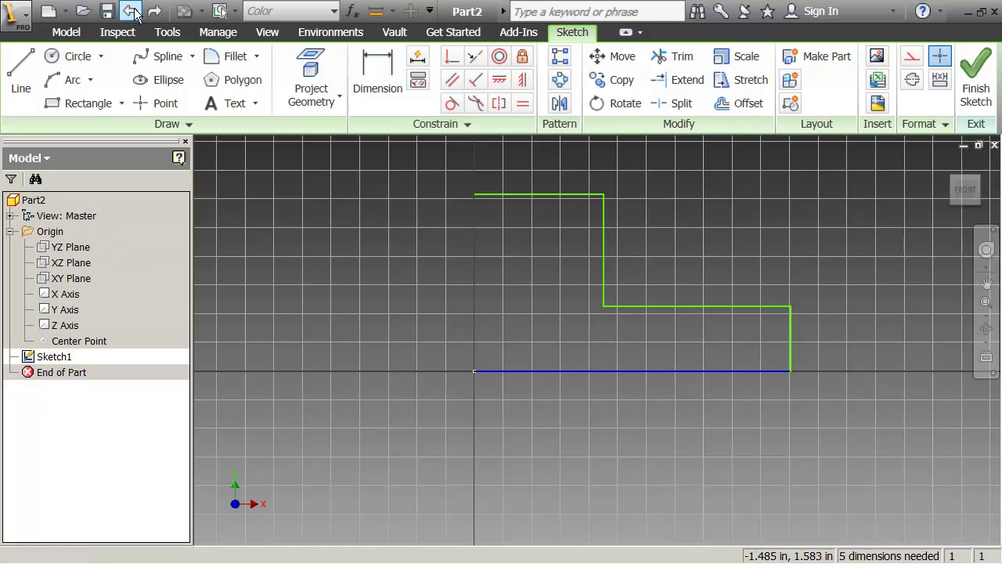
pyautogui.click(131, 12)
pyautogui.click(130, 11)
pyautogui.click(130, 12)
pyautogui.click(131, 11)
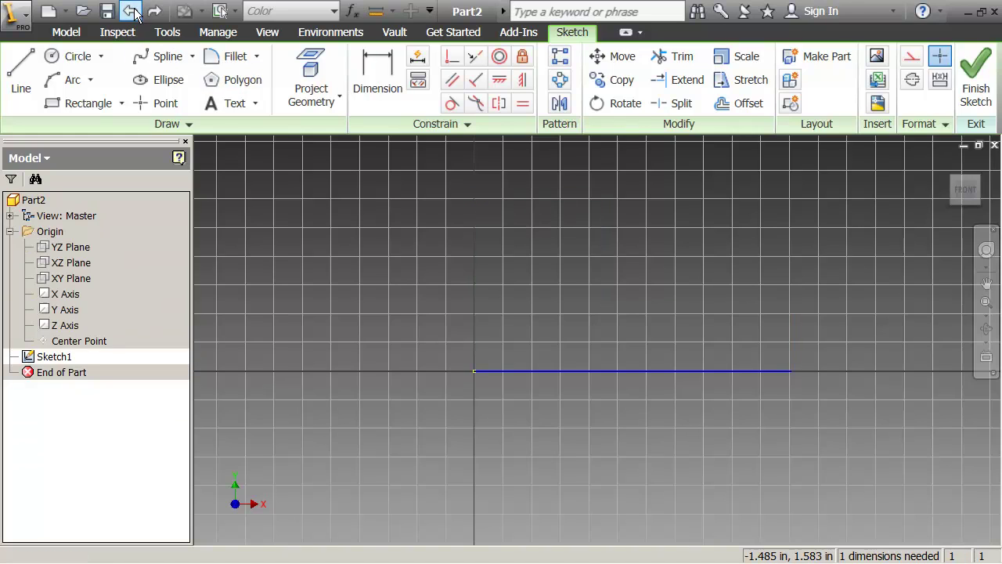
pyautogui.click(131, 12)
# Draw a rough, closed six-sided L-shape from the origin with deliberately slanted lines, about 0.87 in tall.
pyautogui.click(21, 75)
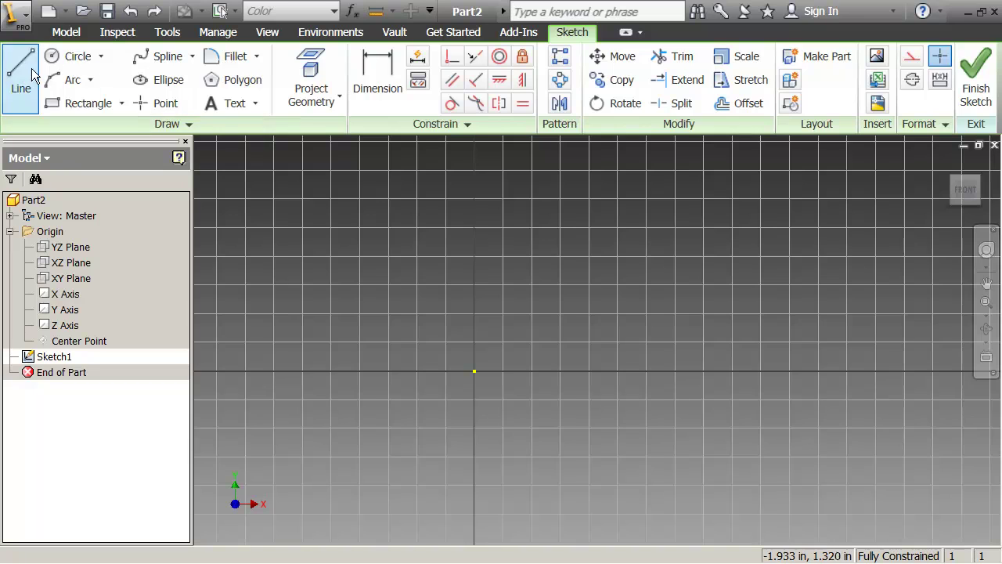
pyautogui.click(474, 371)
pyautogui.click(727, 305)
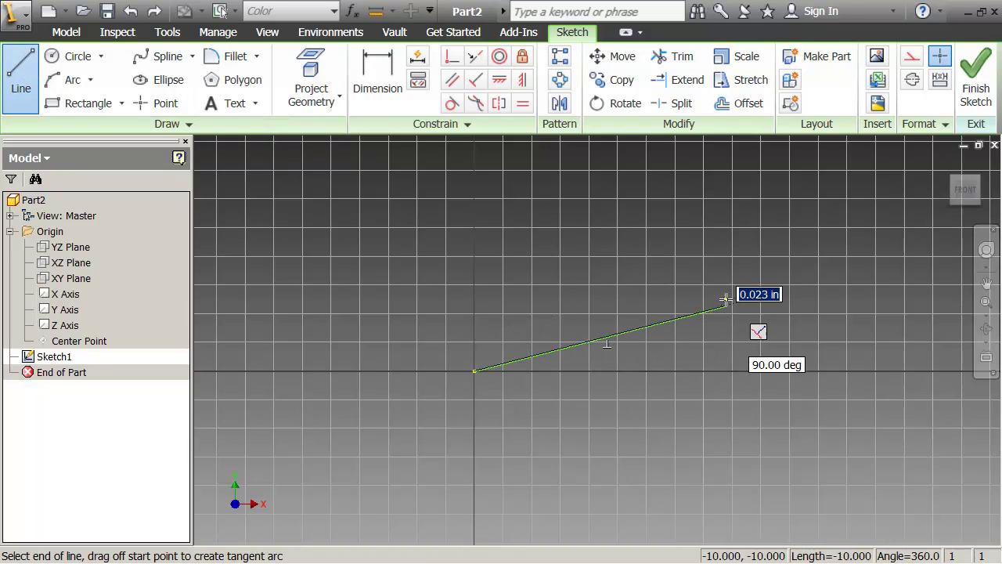
pyautogui.click(683, 267)
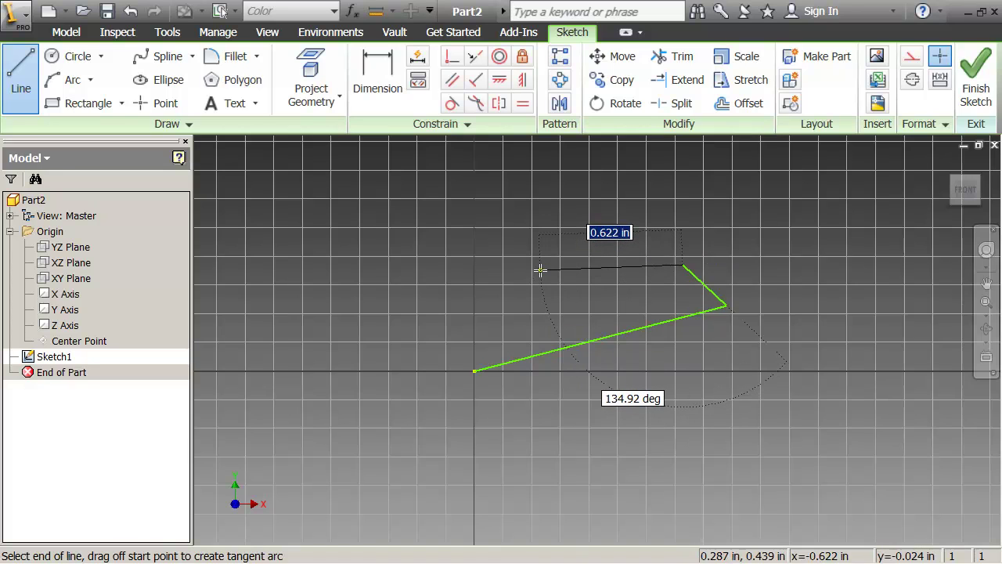
pyautogui.click(541, 269)
pyautogui.click(587, 169)
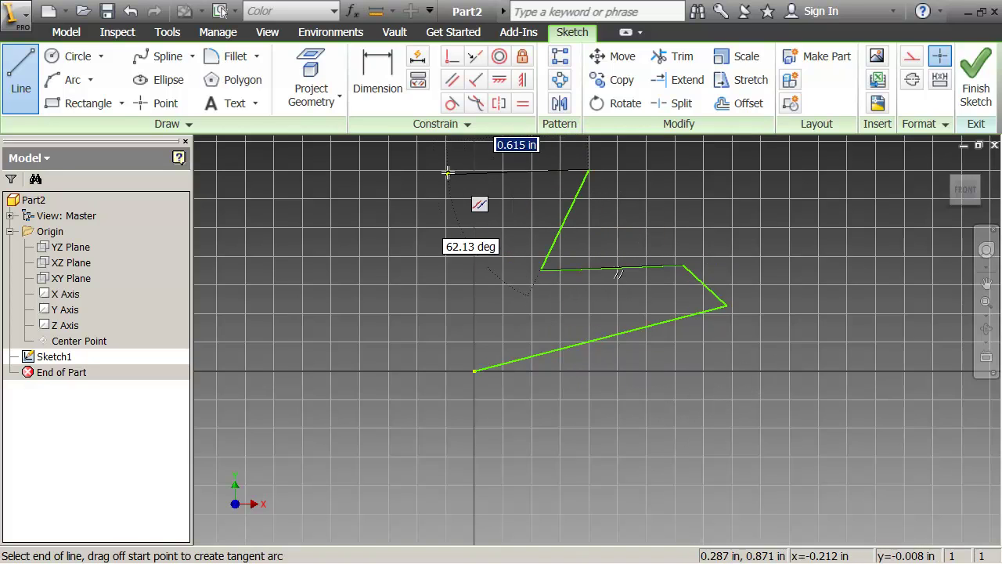
pyautogui.click(418, 169)
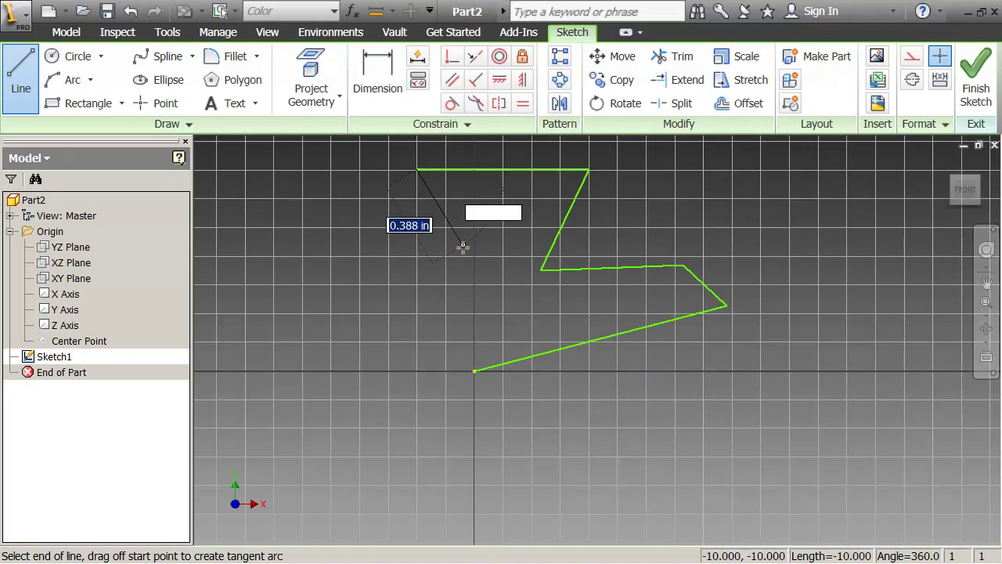
pyautogui.click(474, 370)
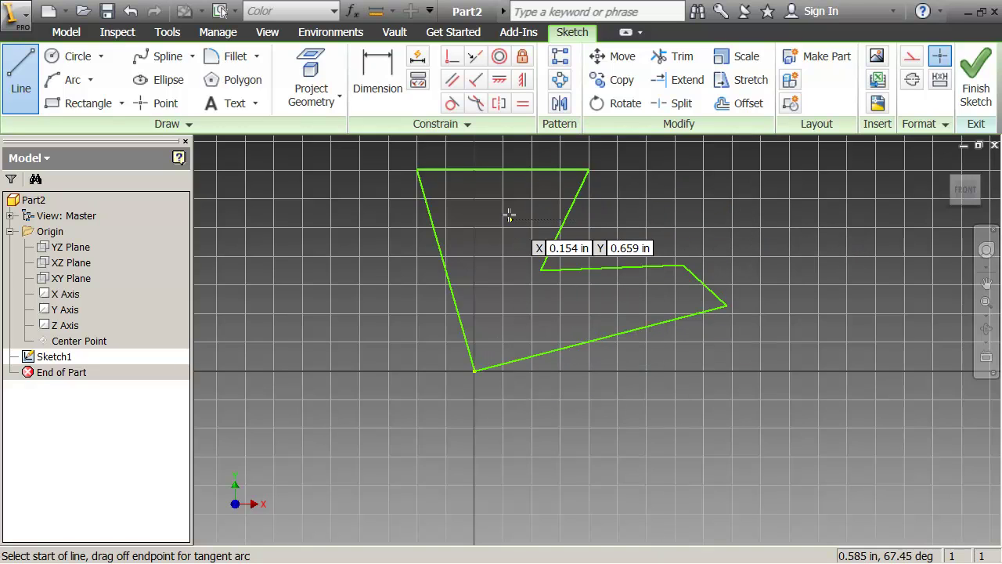
# Apply horizontal constraints to the profile's bottom line and middle step line, and try the same on the top line.
pyautogui.click(499, 81)
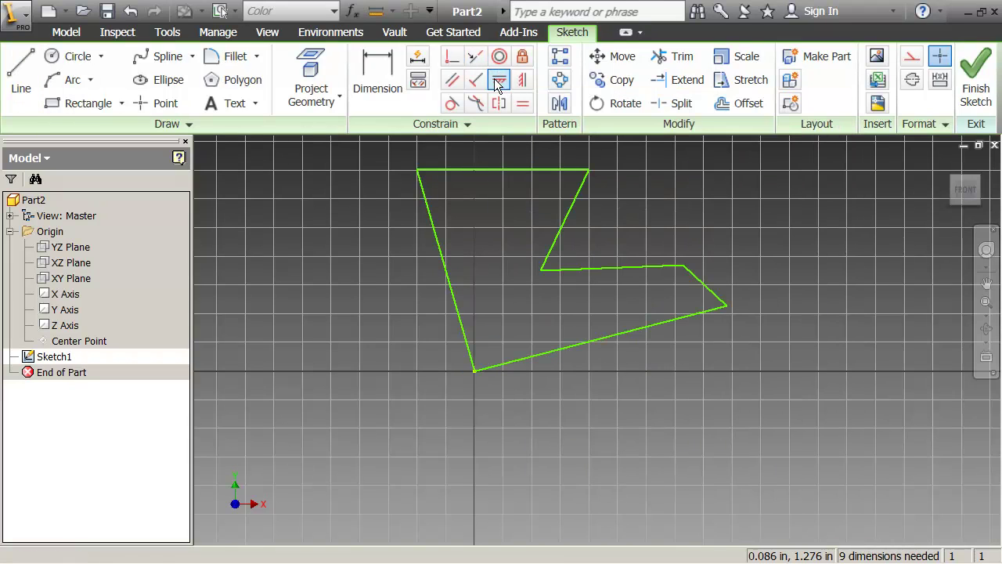
pyautogui.click(611, 339)
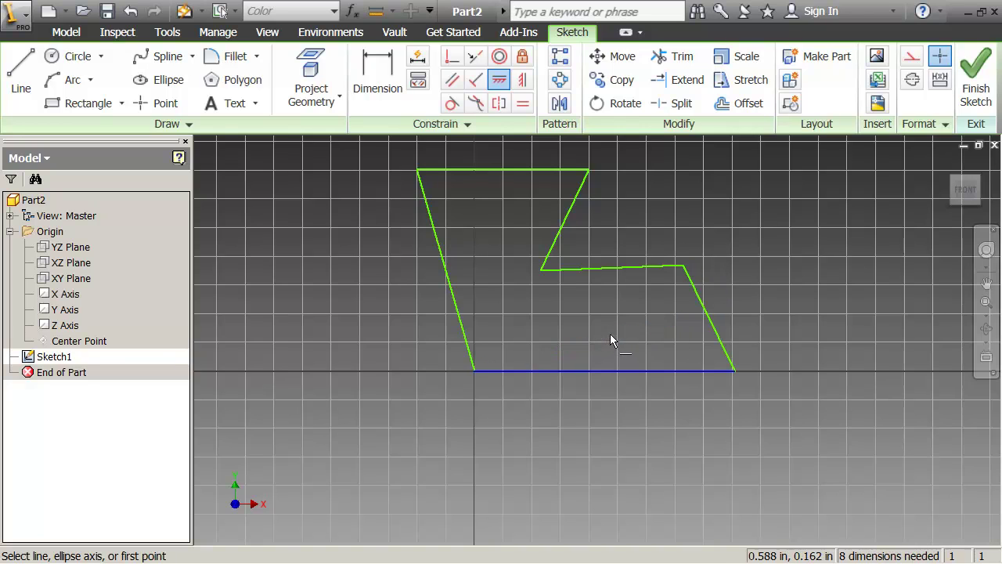
pyautogui.click(593, 268)
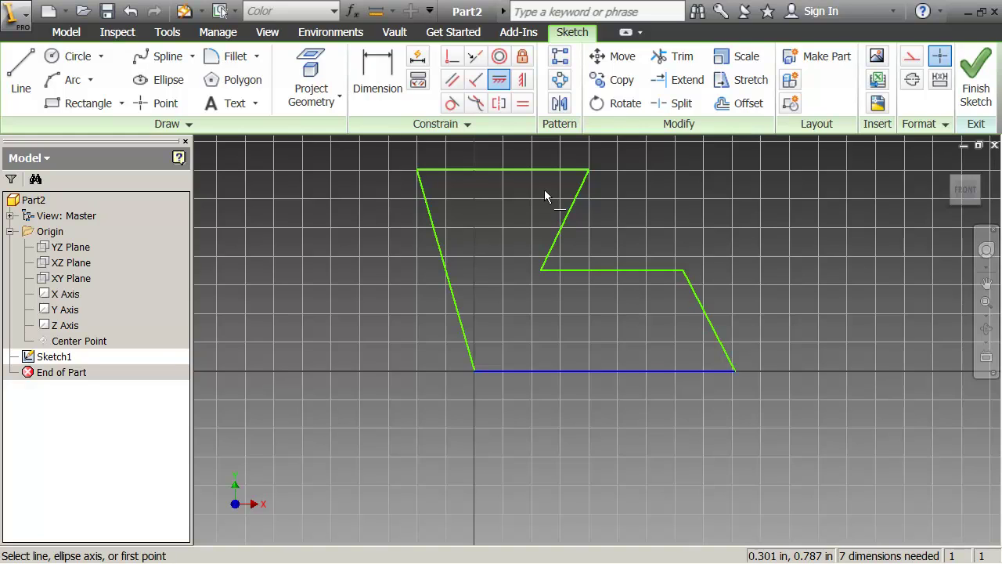
pyautogui.click(493, 211)
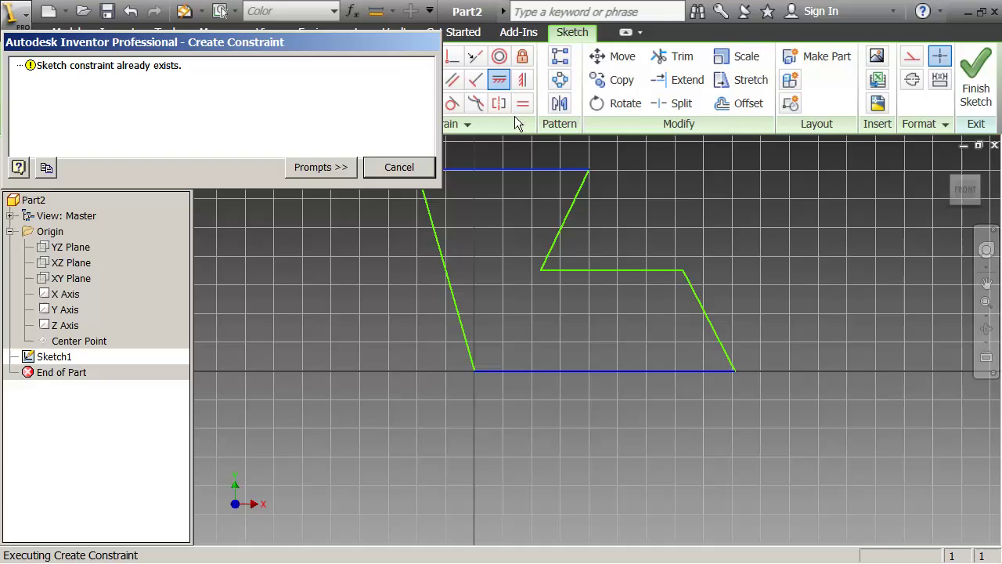
pyautogui.click(419, 170)
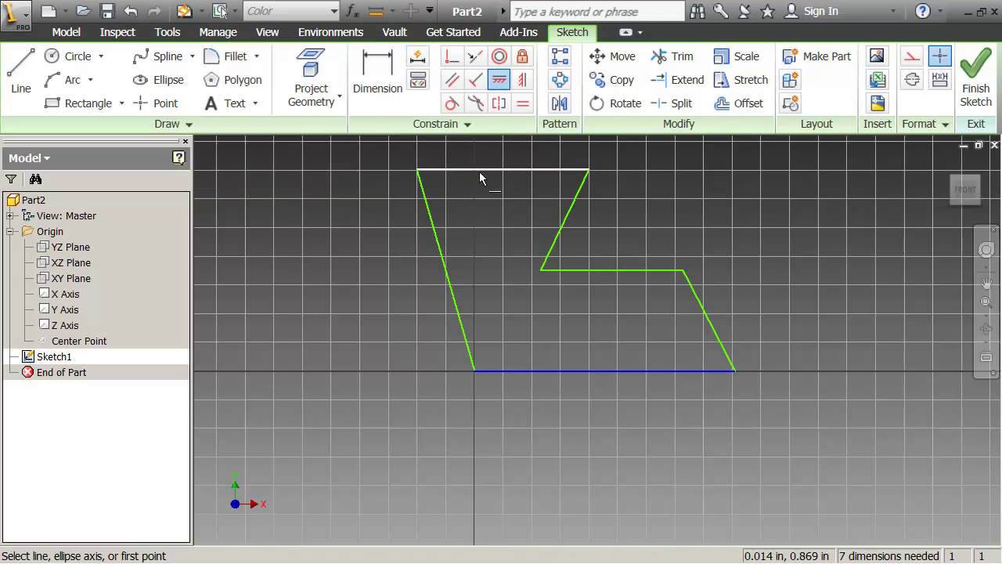
# Apply vertical constraints to the profile's left line, inner step line and right line.
pyautogui.click(525, 81)
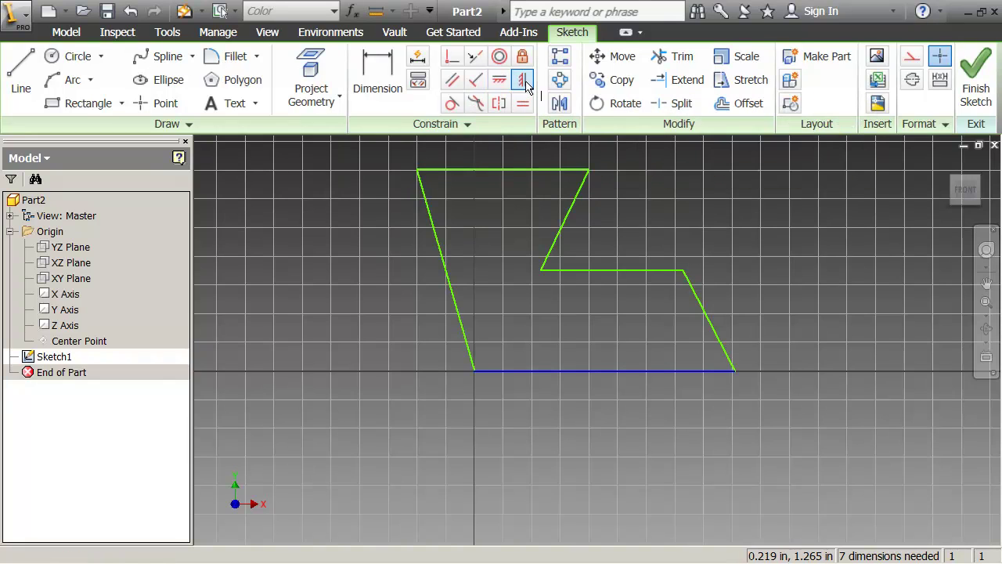
pyautogui.click(441, 255)
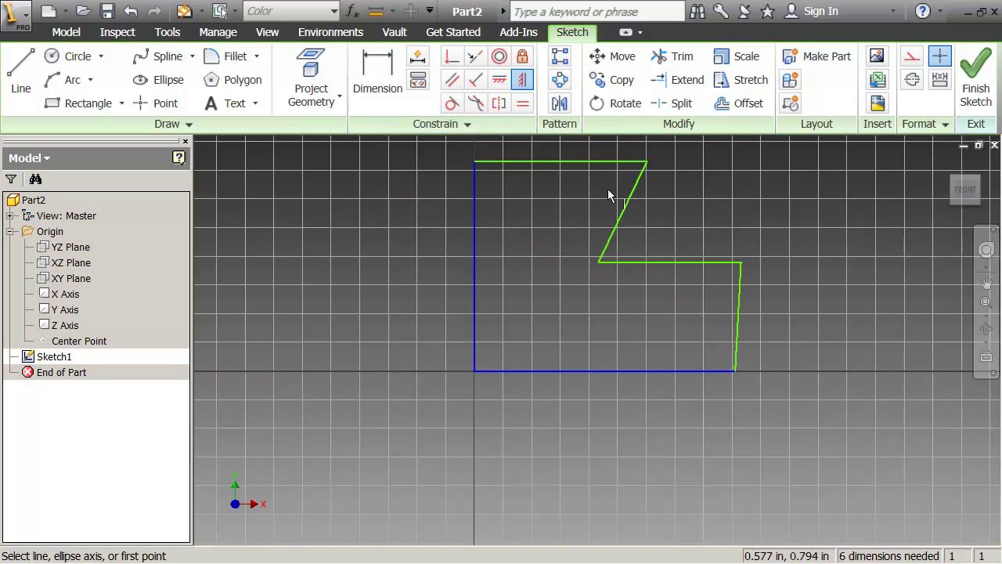
pyautogui.click(614, 233)
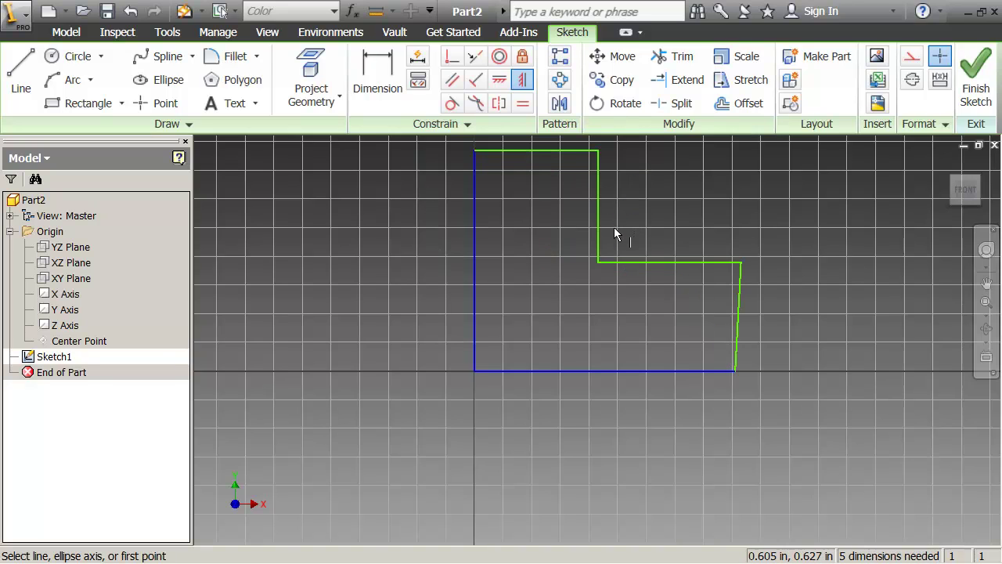
pyautogui.click(740, 305)
# Dimension the length of the profile's bottom line, placing the dimension below it.
pyautogui.scroll(2, 613, 315)
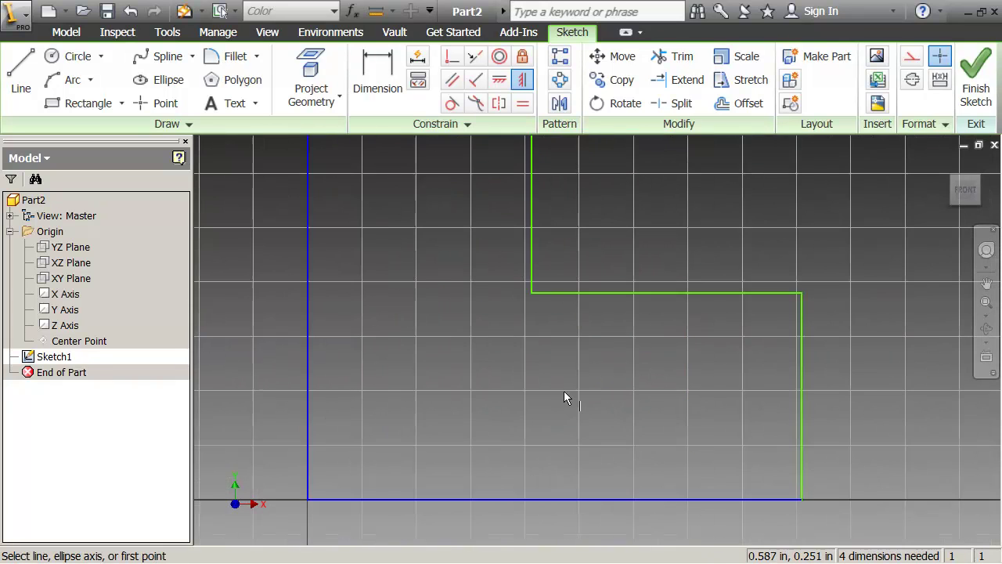
pyautogui.scroll(2, 565, 375)
pyautogui.scroll(-4, 565, 375)
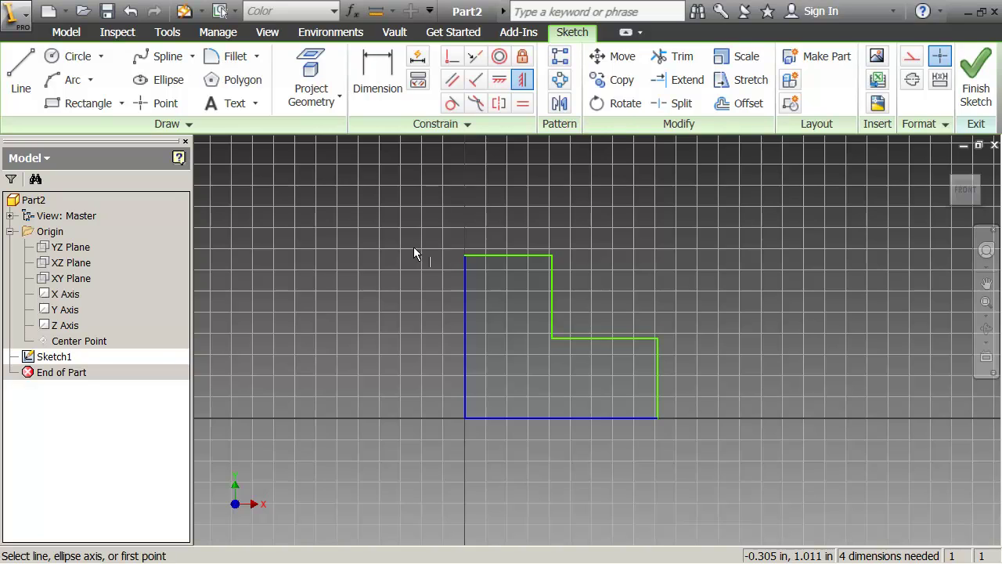
pyautogui.click(468, 342)
pyautogui.click(531, 419)
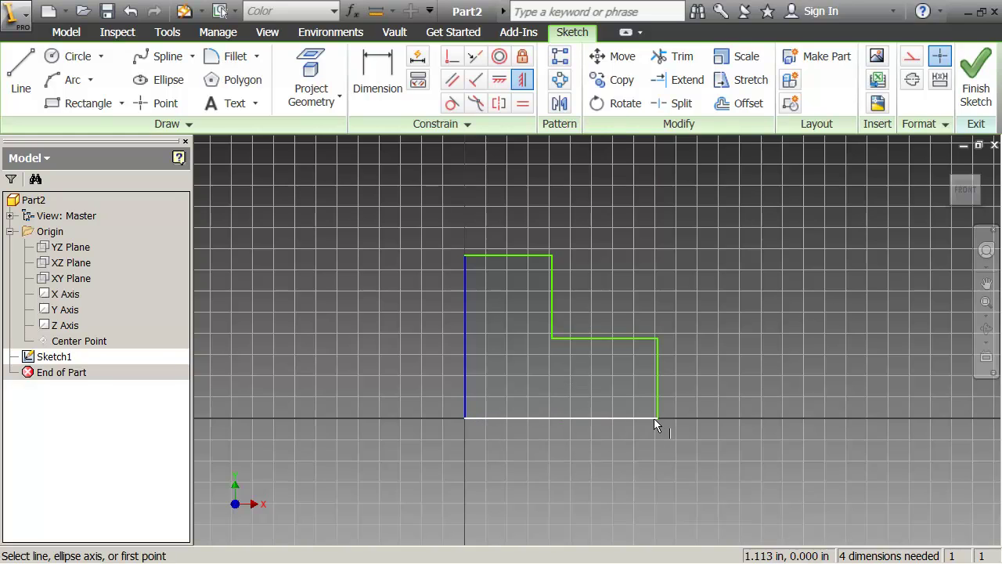
pyautogui.click(376, 74)
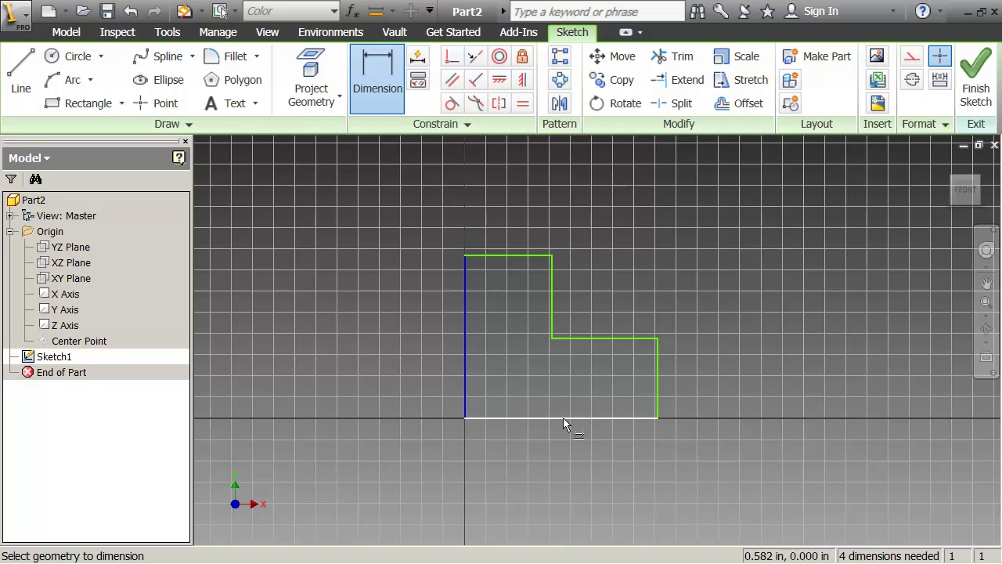
pyautogui.click(398, 74)
pyautogui.click(394, 82)
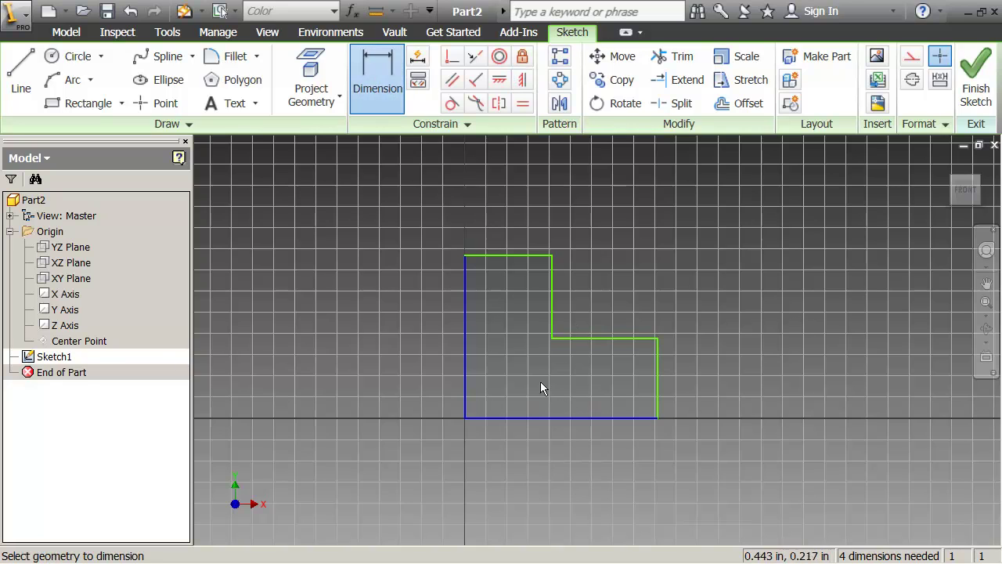
pyautogui.click(558, 419)
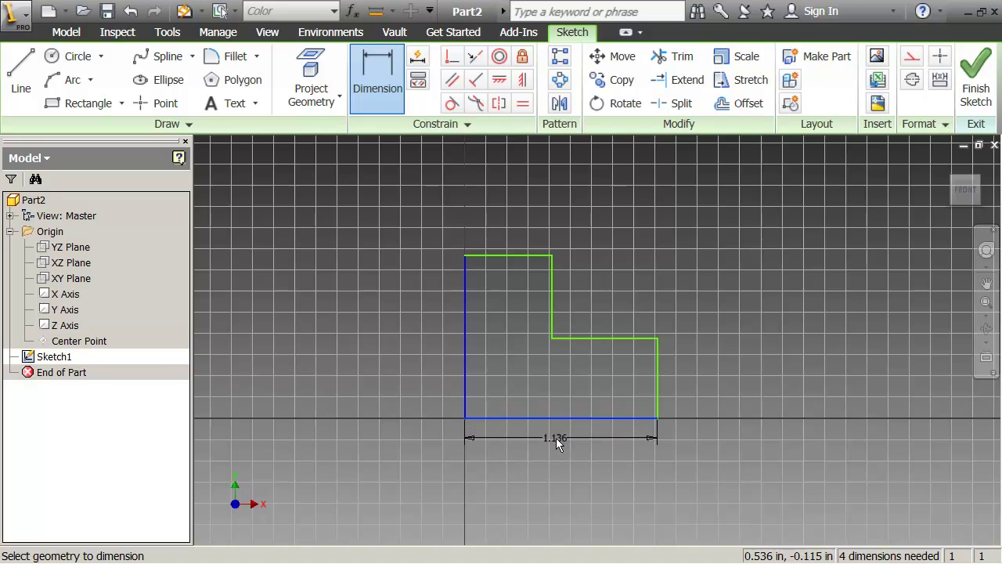
pyautogui.click(556, 438)
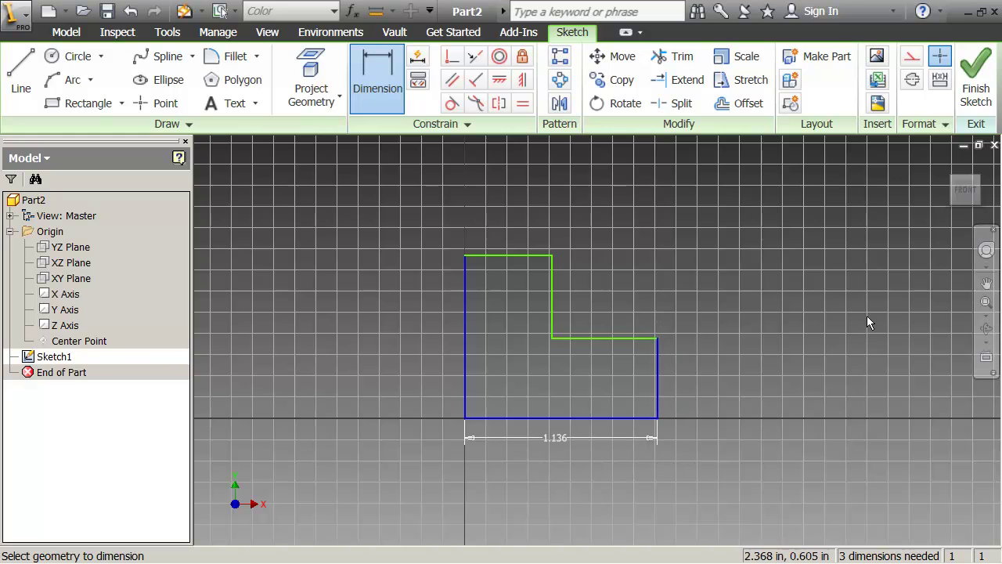
# Dimension the height of the profile's left line, and try to move the top line upward.
pyautogui.click(465, 315)
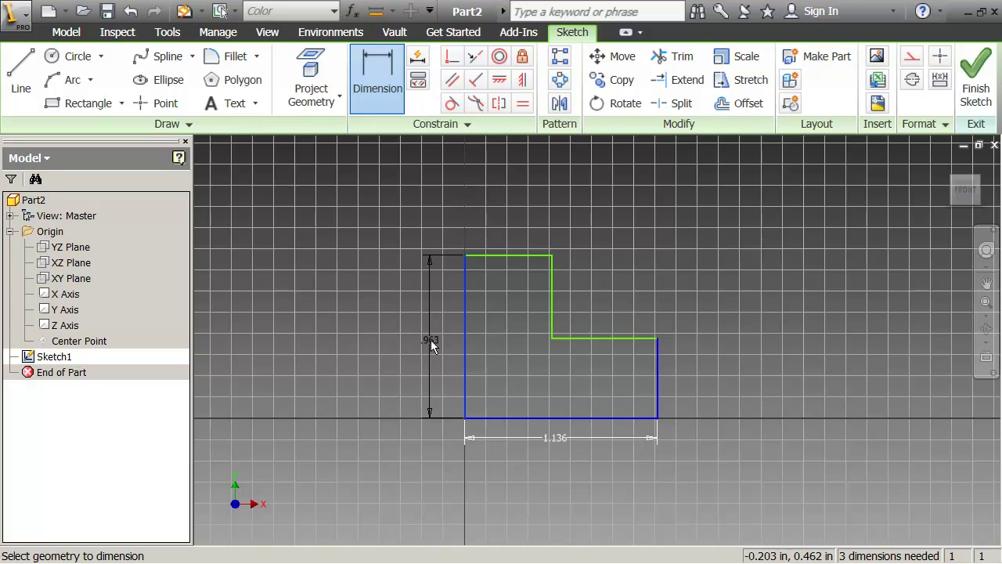
pyautogui.click(432, 344)
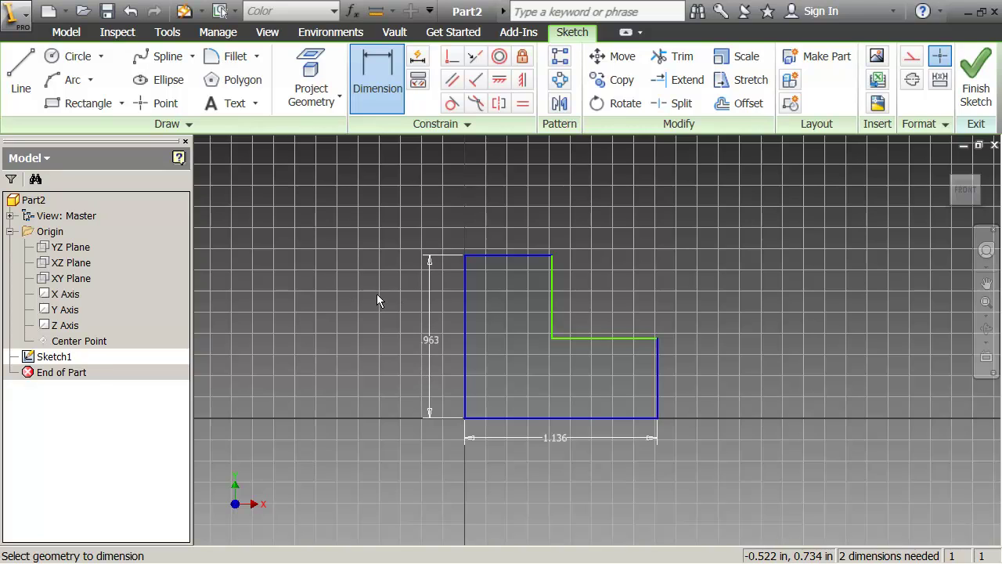
pyautogui.press('Escape')
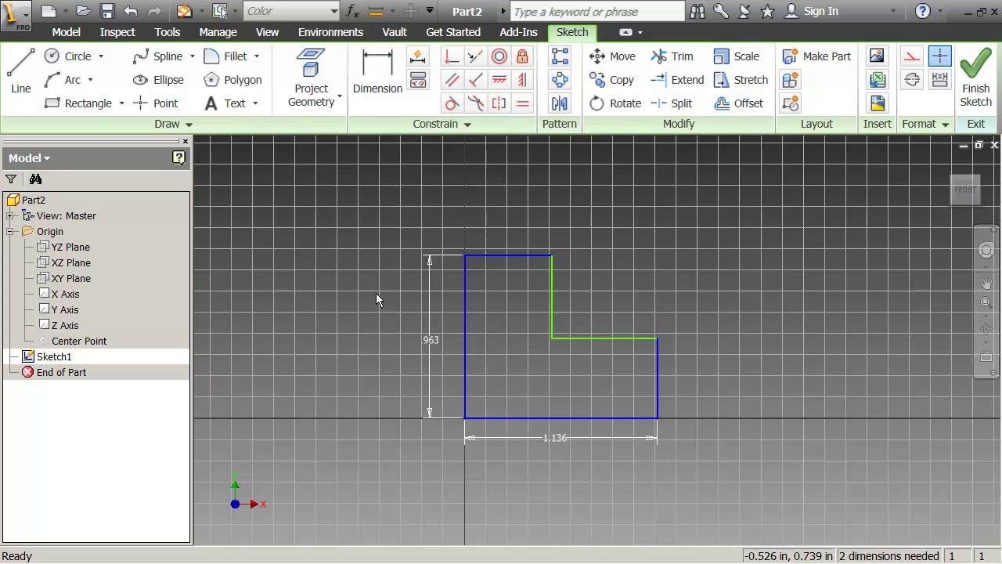
pyautogui.moveTo(502, 259)
pyautogui.mouseDown()
pyautogui.moveTo(506, 231)
pyautogui.moveTo(501, 259)
pyautogui.mouseUp()
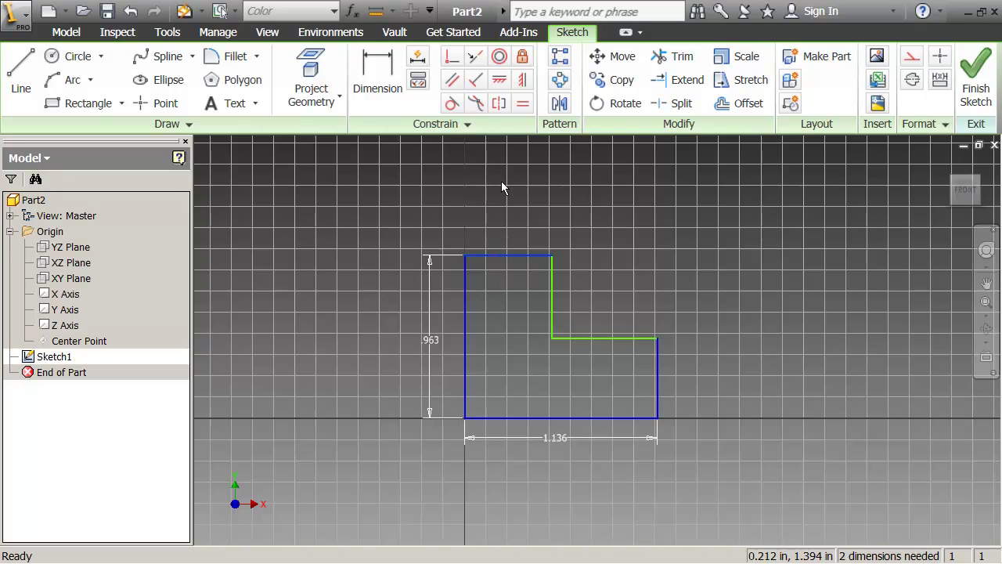
pyautogui.click(503, 215)
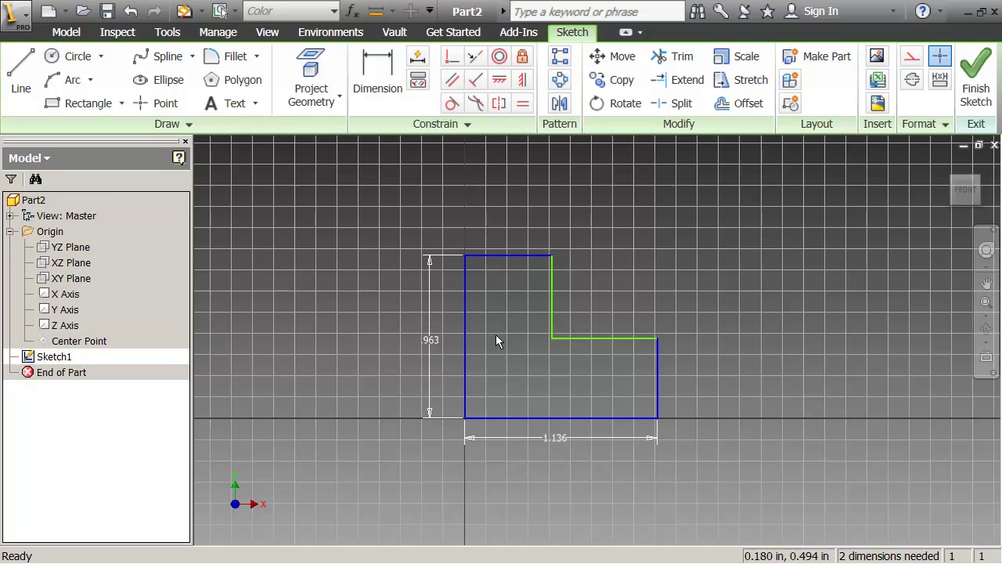
# Set the profile's overall height along the left line and its overall width along the bottom line to 2.5 in each.
pyautogui.doubleClick(430, 340)
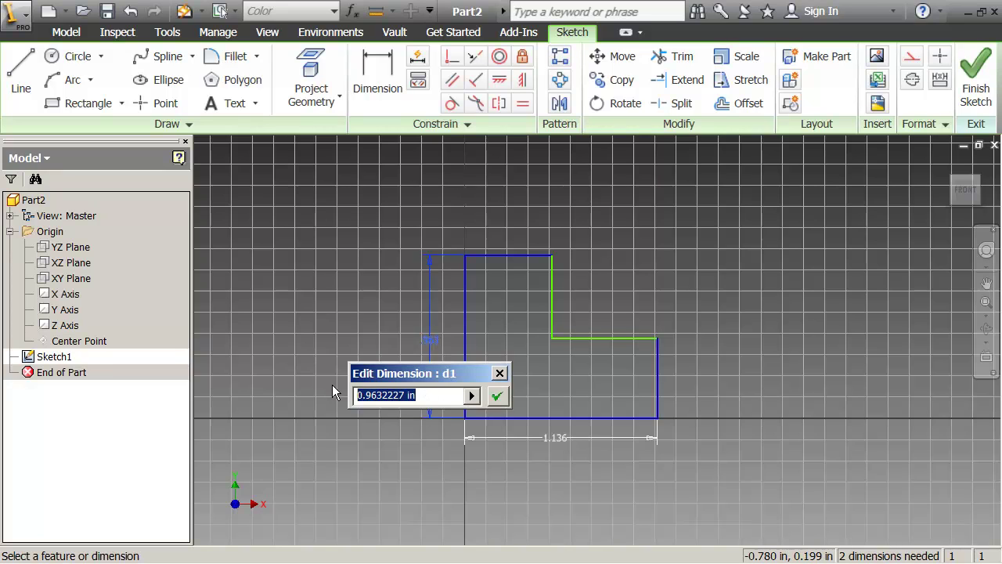
pyautogui.write('2.5')
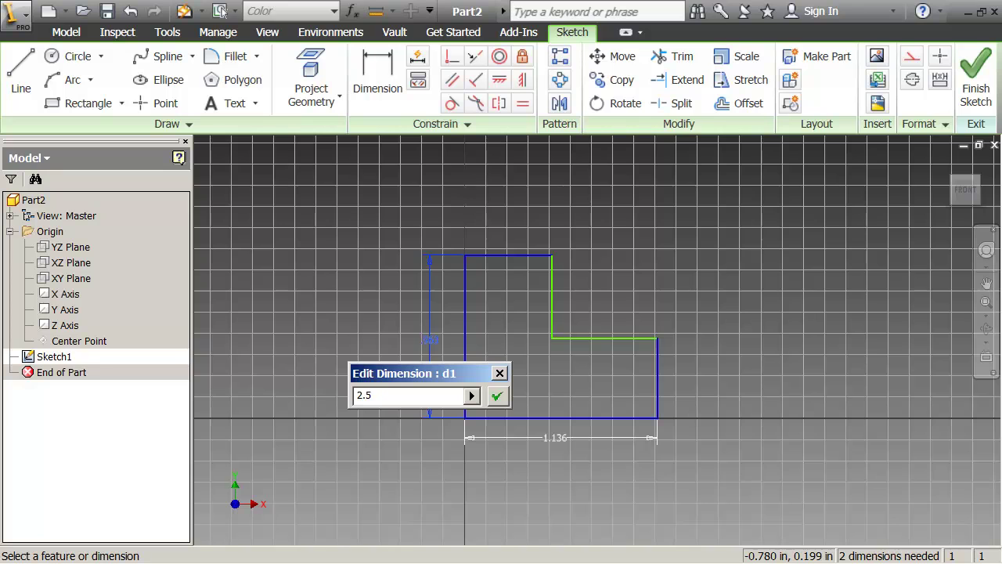
pyautogui.press('Return')
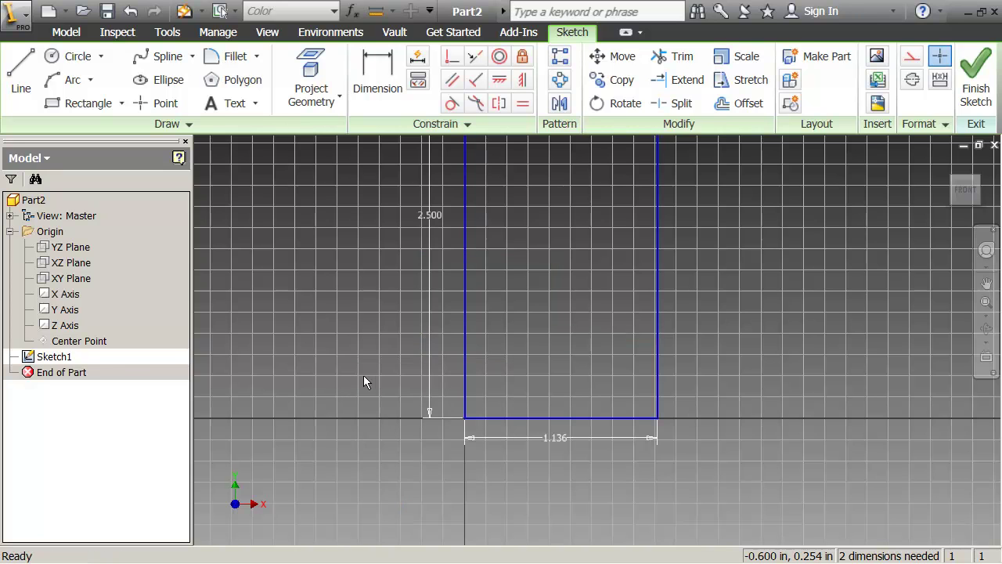
pyautogui.scroll(3, 357, 372)
pyautogui.scroll(-5, 349, 366)
pyautogui.moveTo(374, 337); pyautogui.dragTo(408, 369, button='middle')
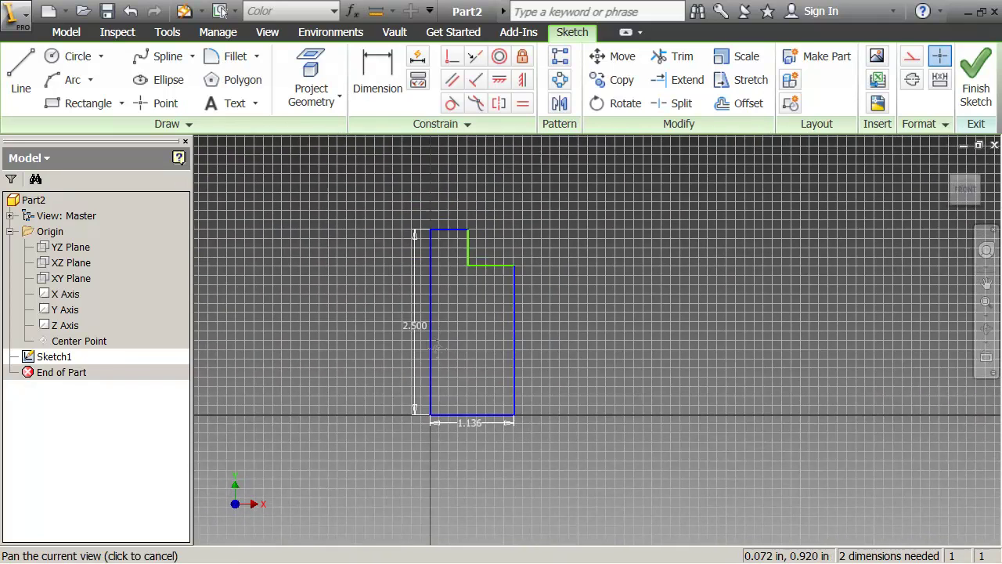
pyautogui.scroll(1, 472, 337)
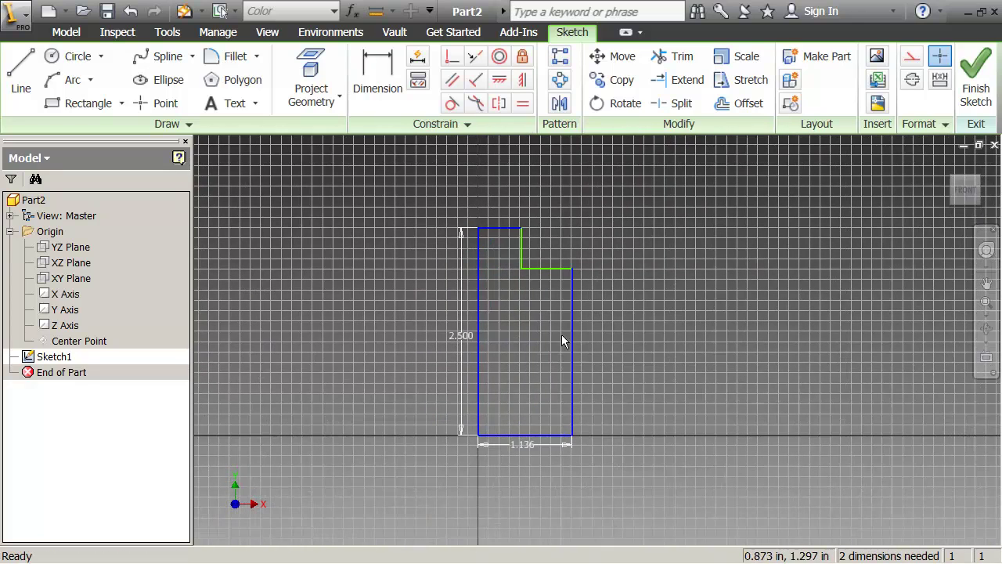
pyautogui.doubleClick(519, 445)
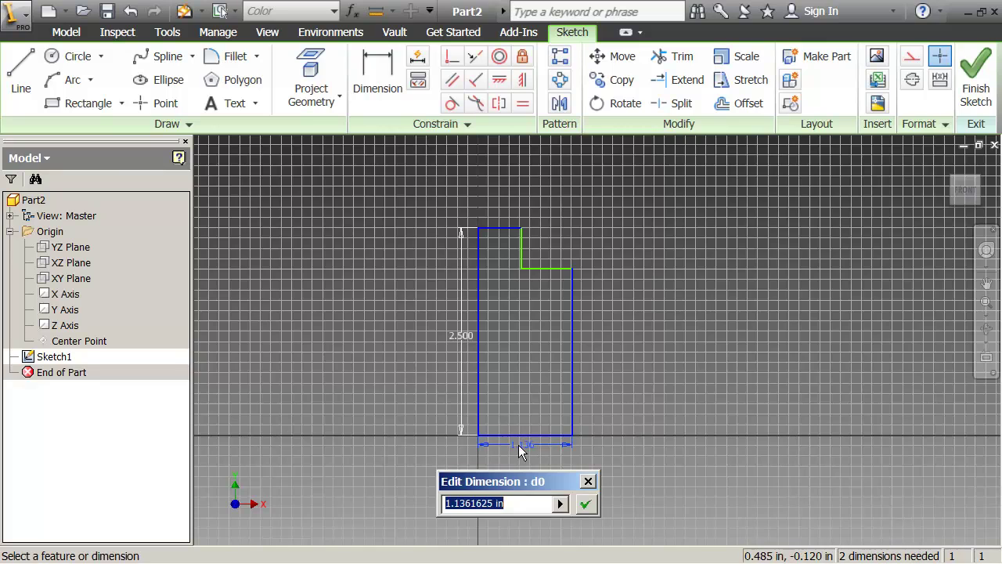
pyautogui.write('2.5')
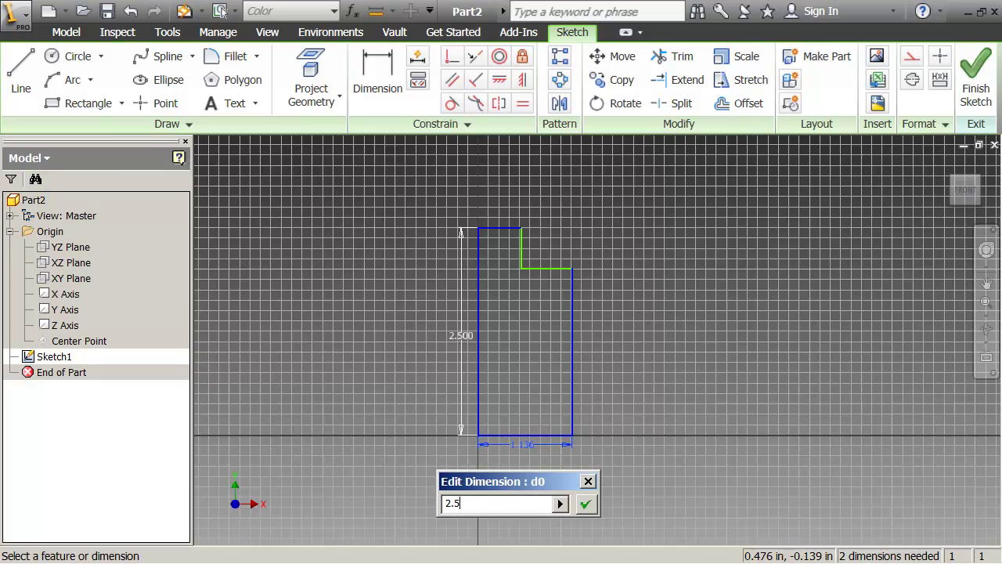
pyautogui.press('Return')
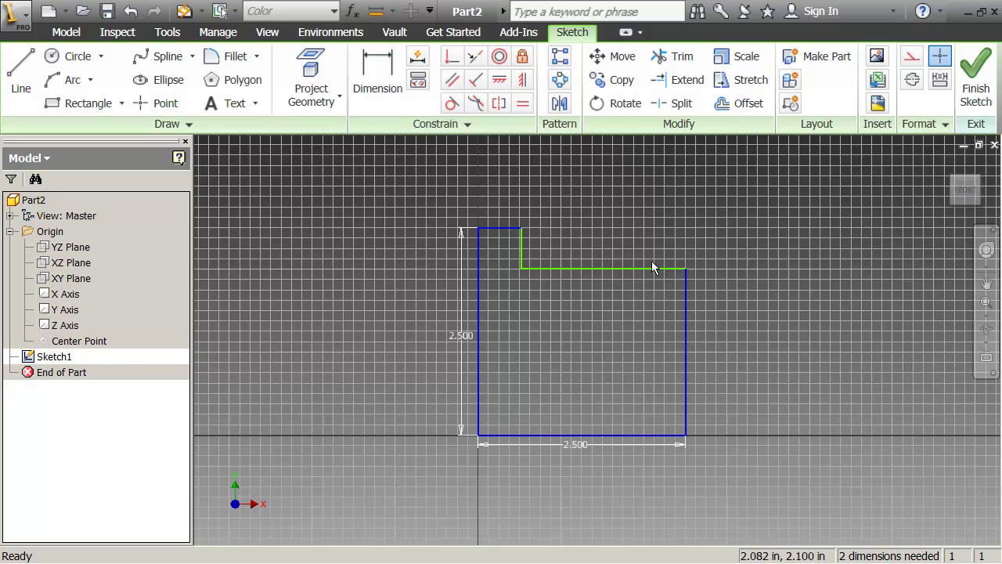
# Dimension the height of the horizontal step line above the bottom line and set it to 0.75 in.
pyautogui.click(388, 78)
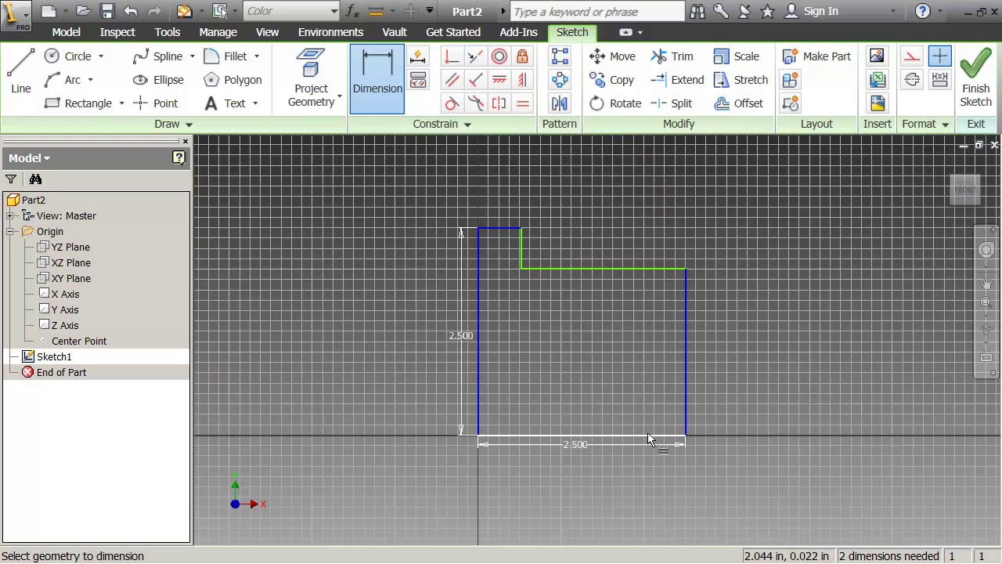
pyautogui.click(647, 270)
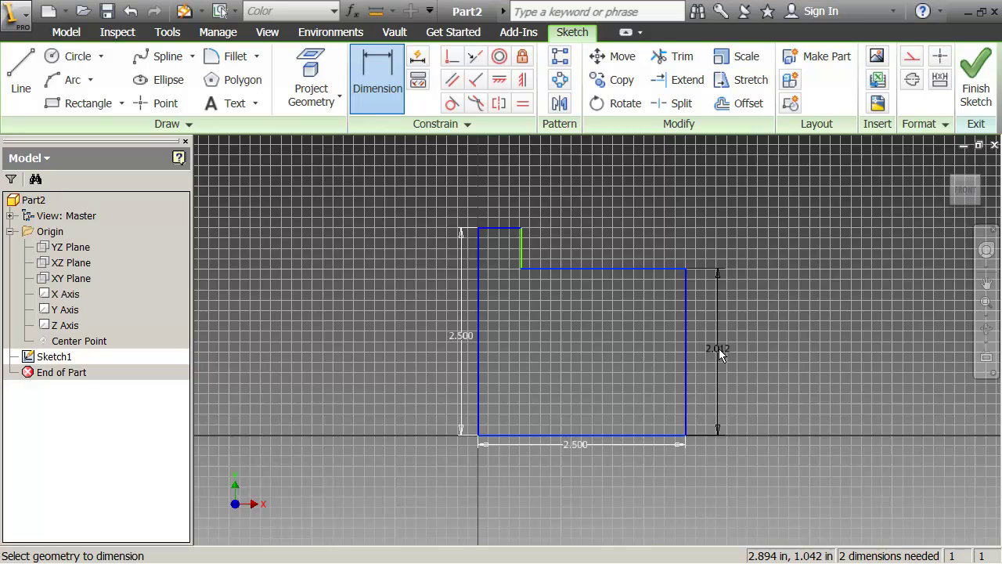
pyautogui.click(719, 352)
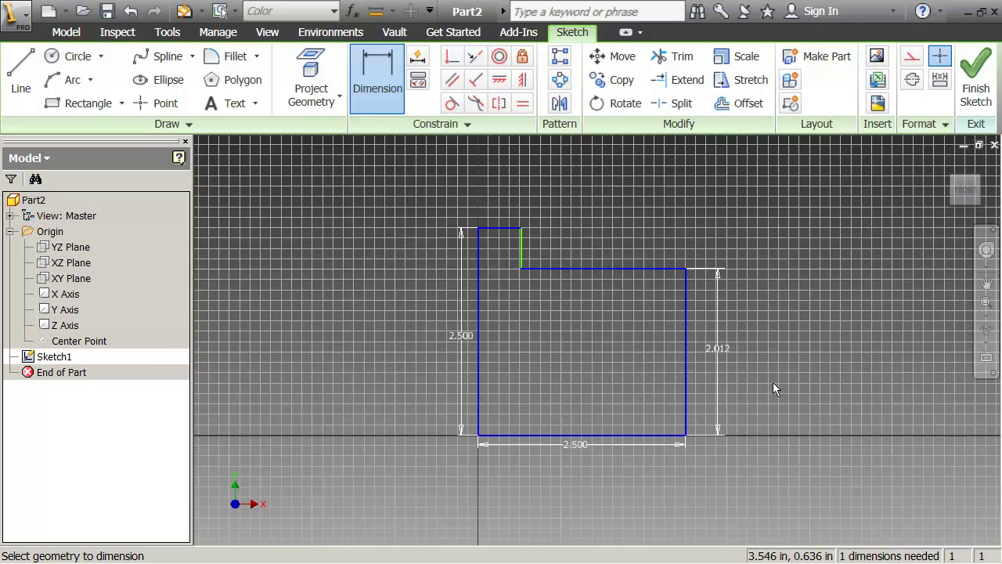
pyautogui.click(719, 349)
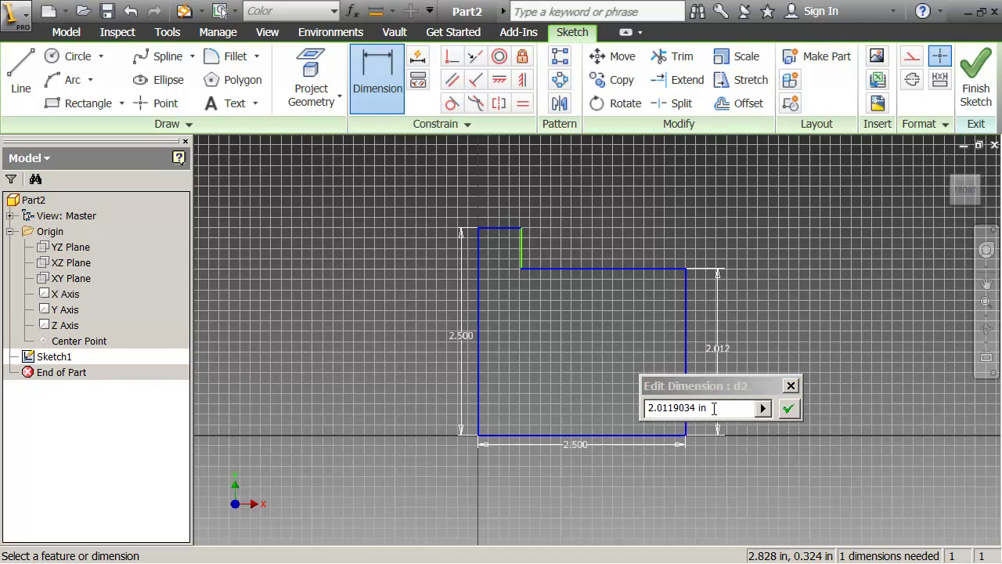
pyautogui.write('.75')
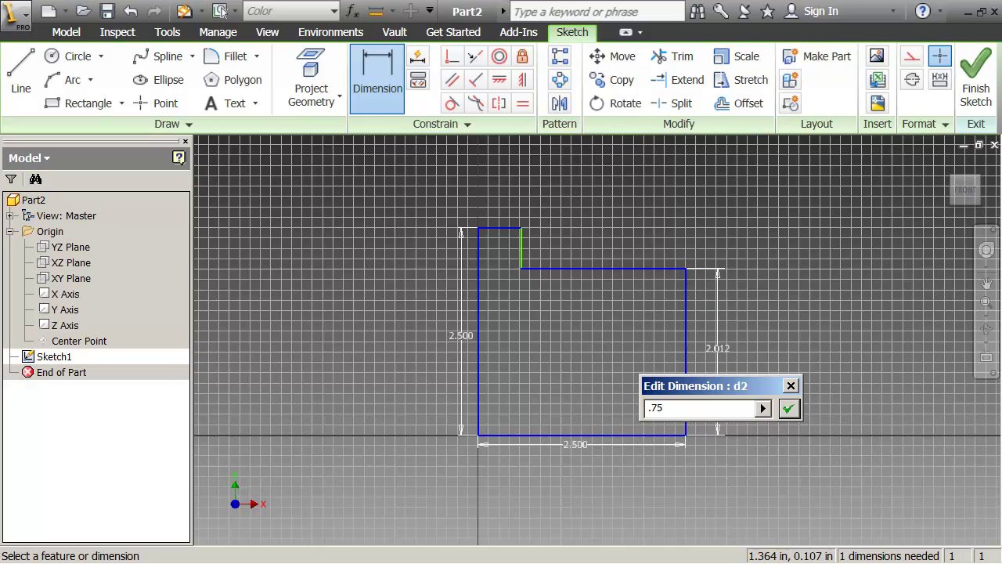
pyautogui.press('Return')
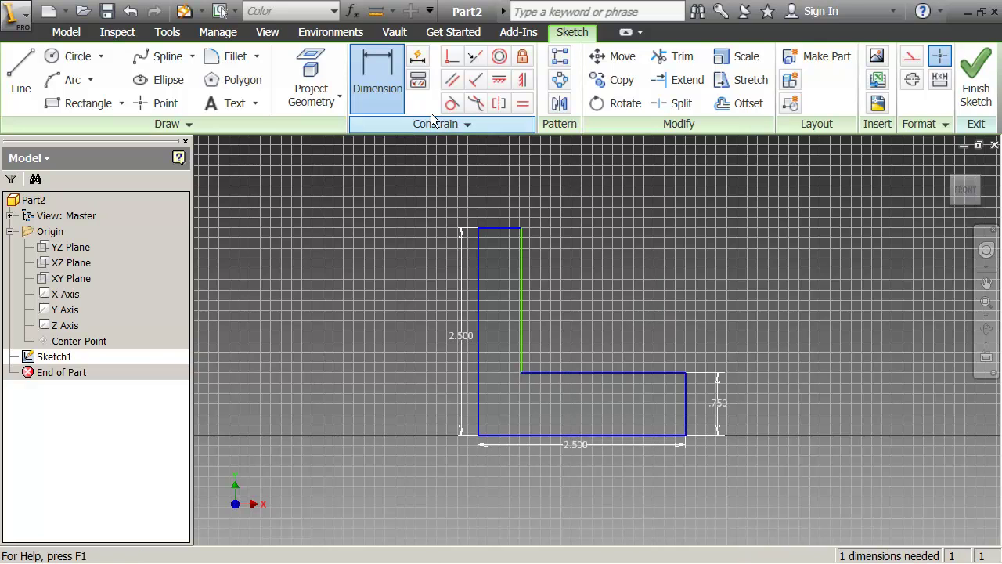
# Dimension the length of the profile's top line and set it to 0.75 in.
pyautogui.click(505, 228)
pyautogui.click(505, 207)
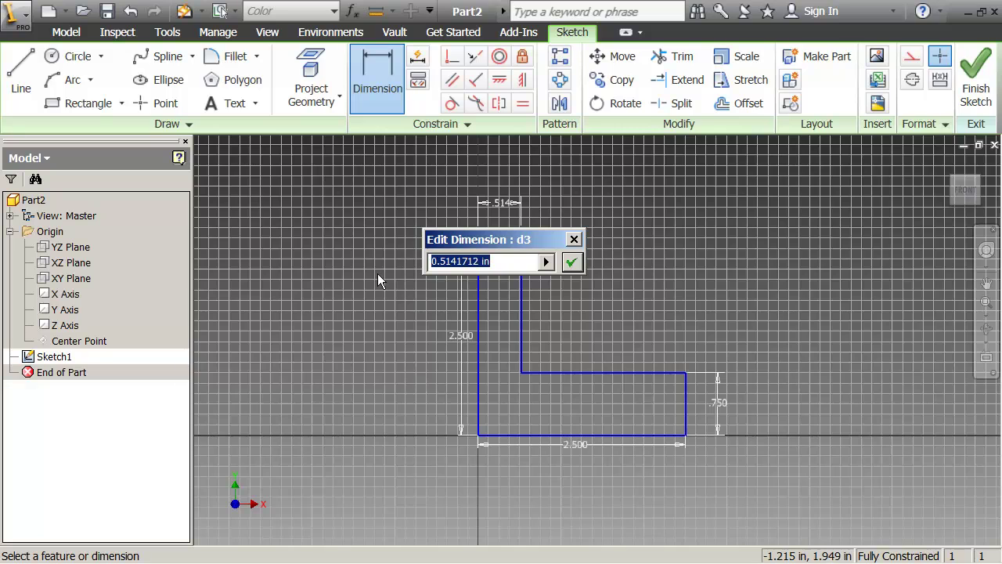
pyautogui.write('.75')
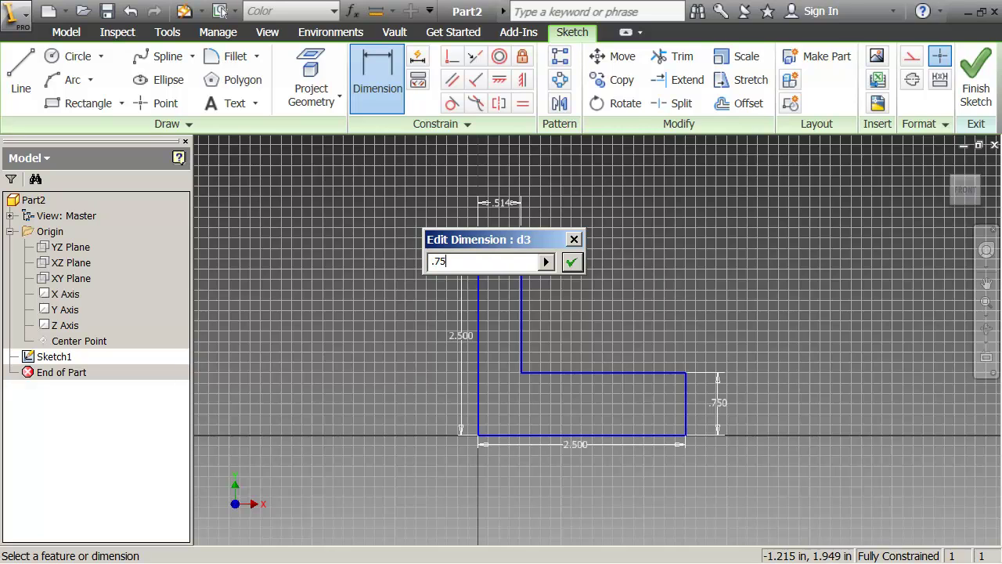
pyautogui.press('Return')
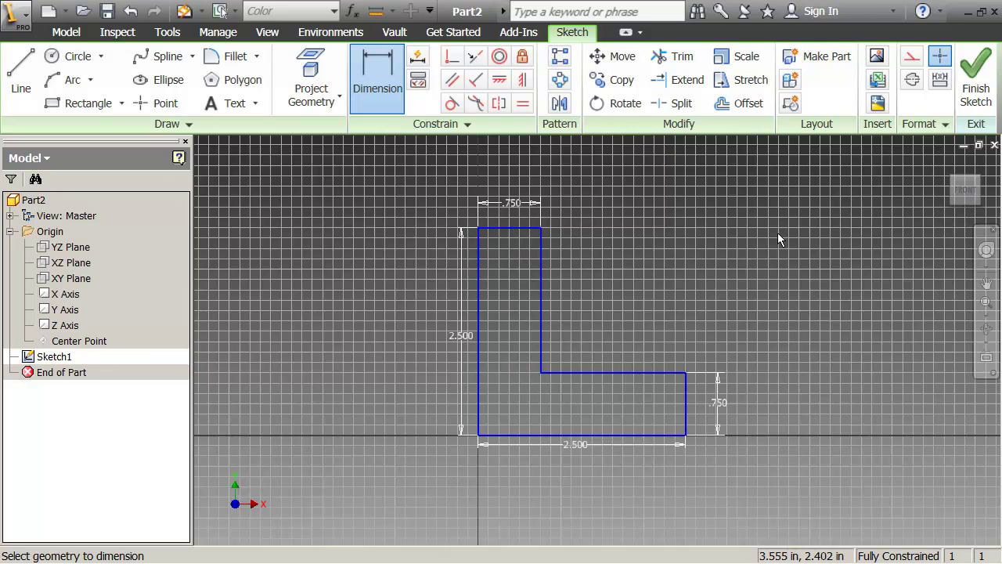
# Finish the sketch and extrude the L-shaped profile by a distance of 2.5 in as a solid.
pyautogui.click(974, 89)
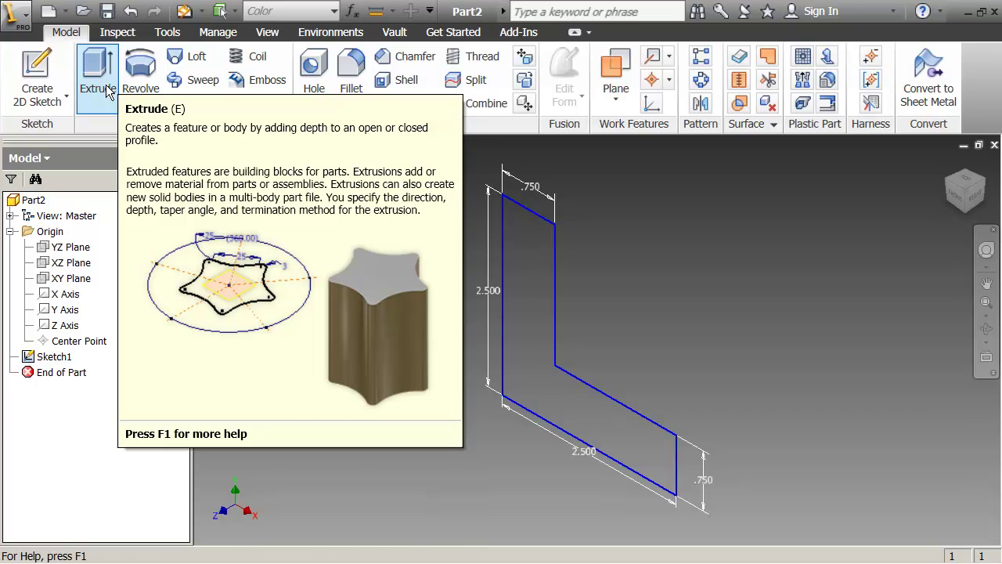
pyautogui.click(108, 92)
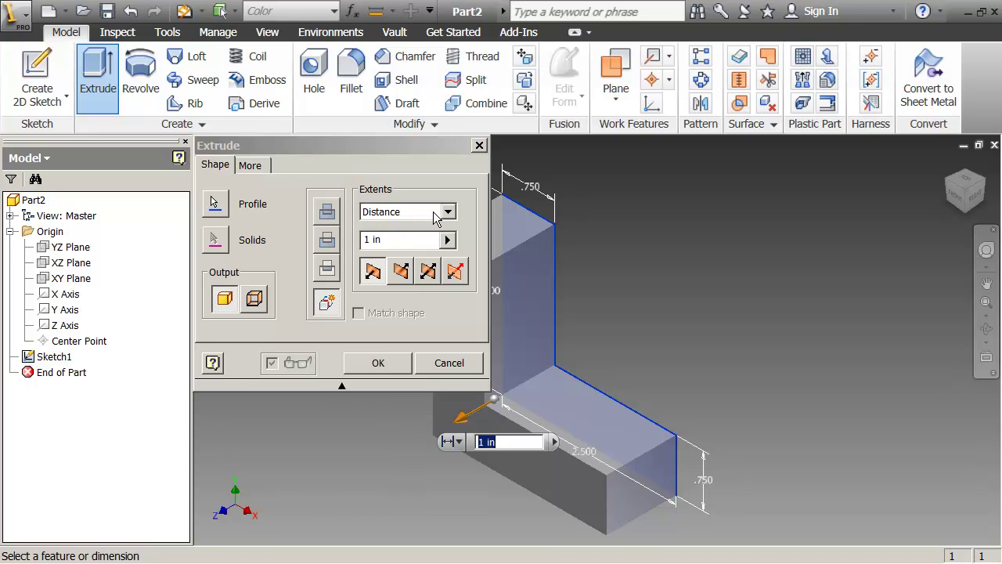
pyautogui.click(398, 241)
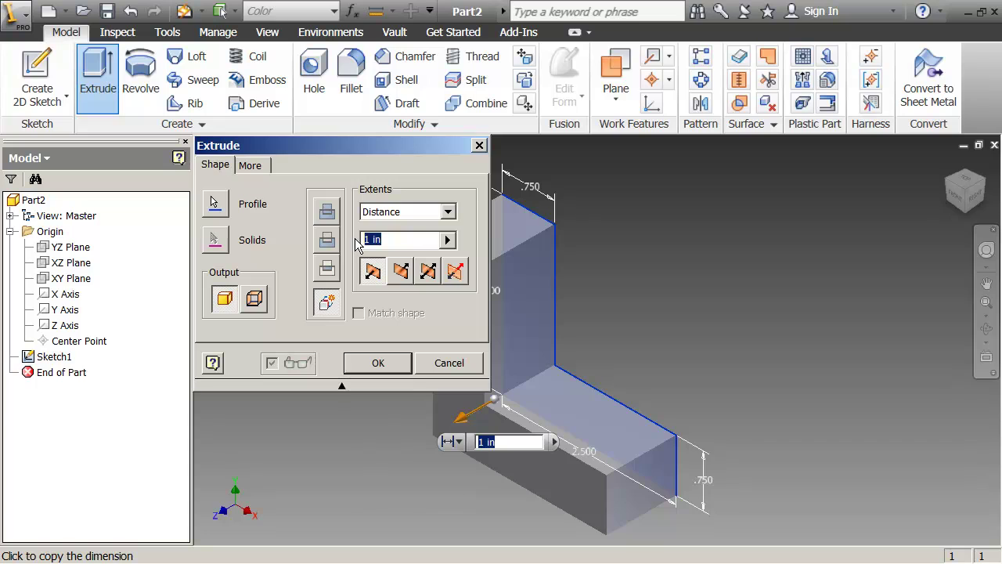
pyautogui.write('1.')
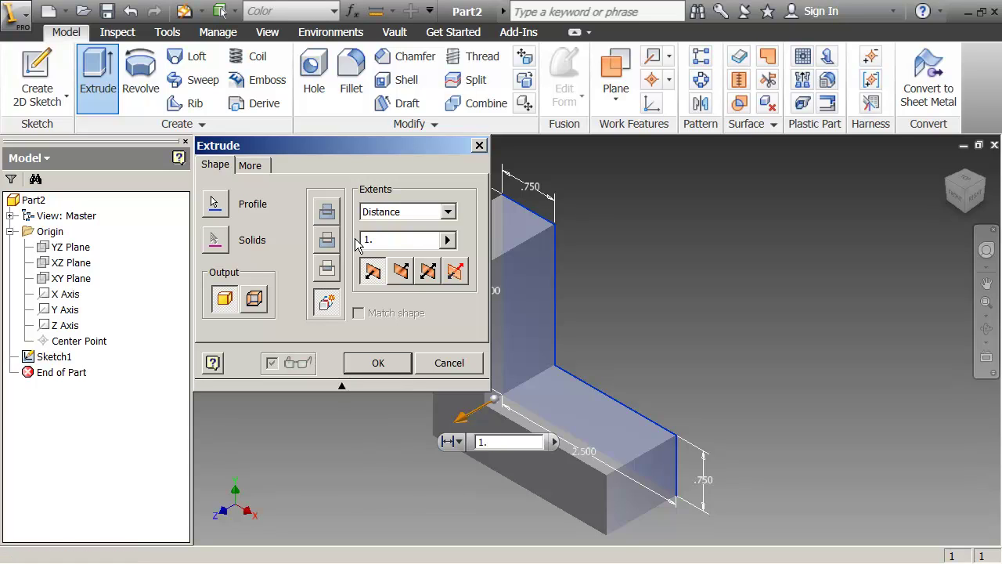
pyautogui.press('BackSpace')
pyautogui.press('BackSpace')
pyautogui.write('2.5')
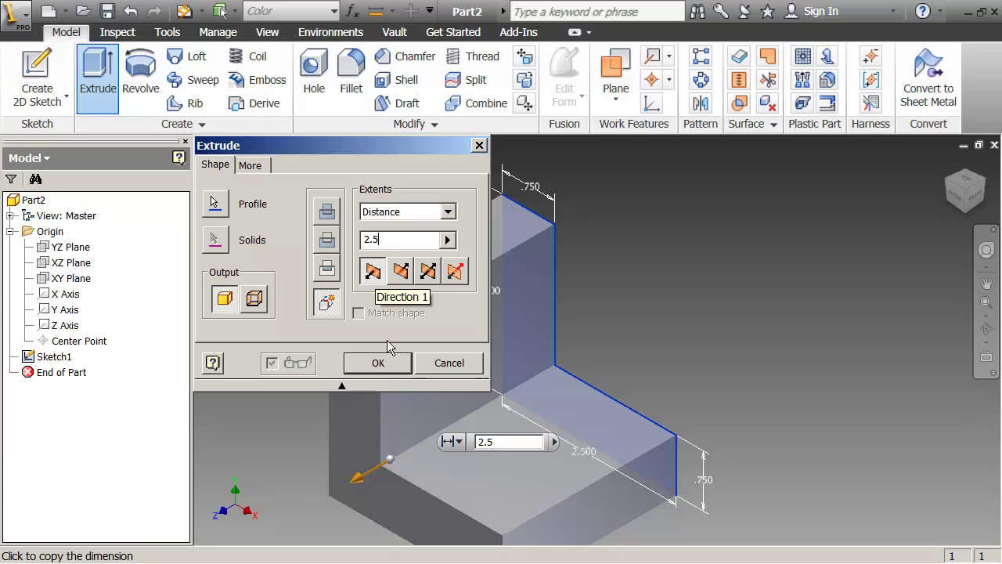
pyautogui.click(376, 365)
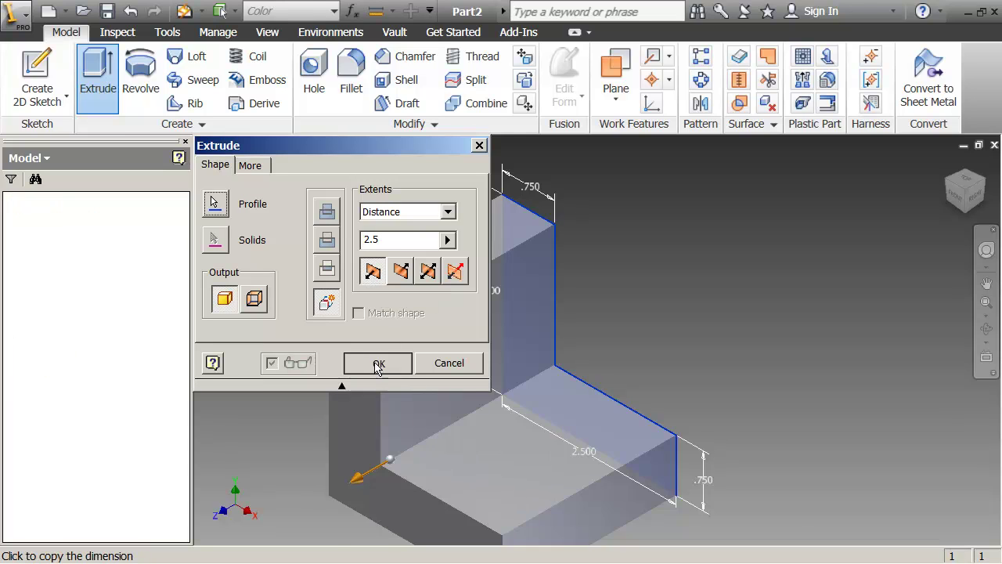
pyautogui.scroll(3, 346, 249)
pyautogui.scroll(-4, 347, 249)
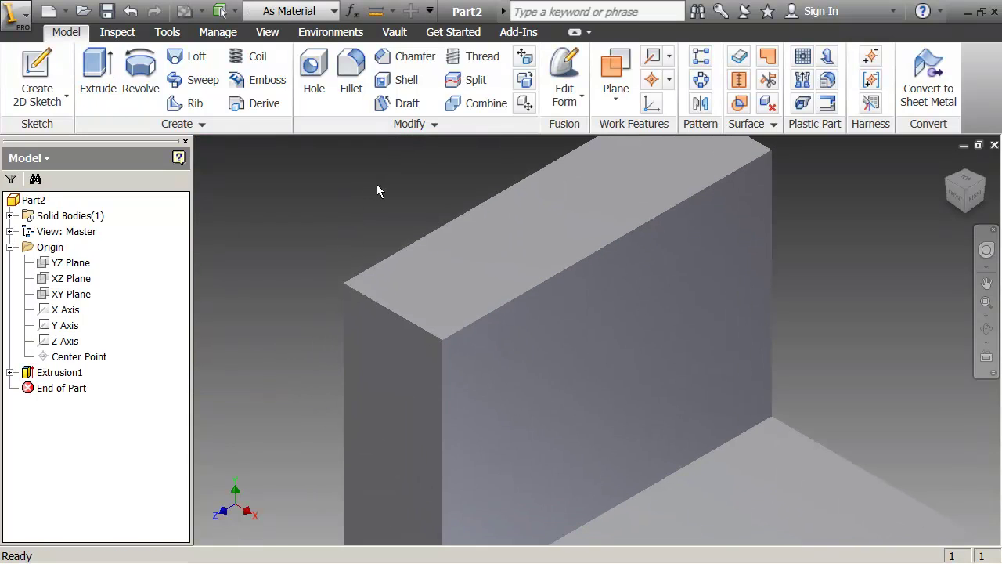
pyautogui.scroll(-2, 374, 190)
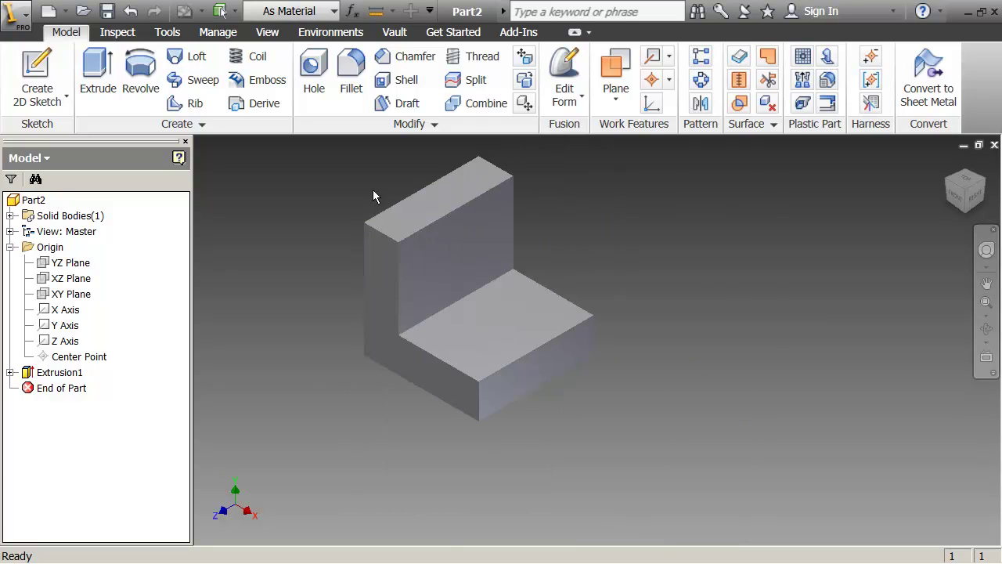
pyautogui.moveTo(381, 202); pyautogui.dragTo(430, 249, button='middle')
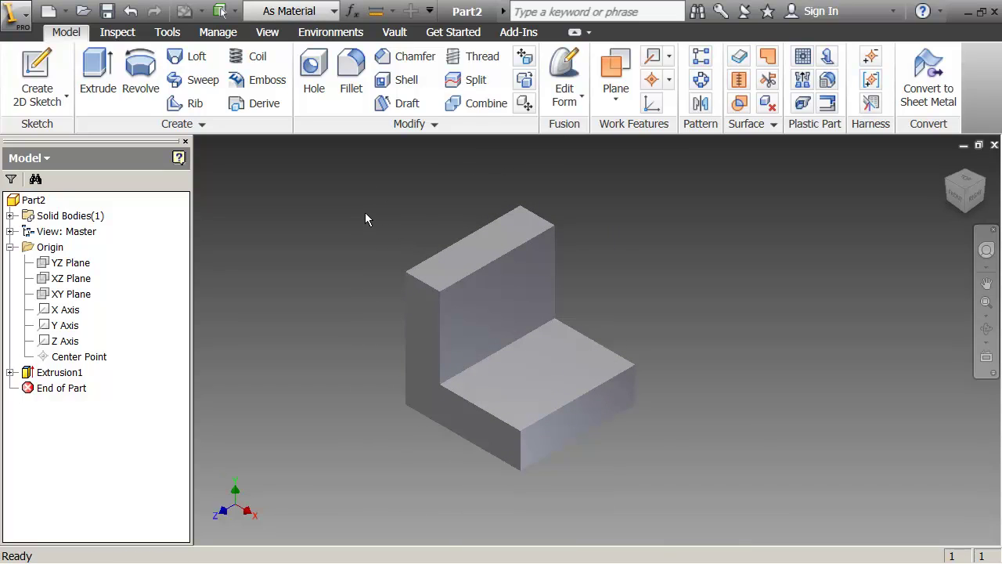